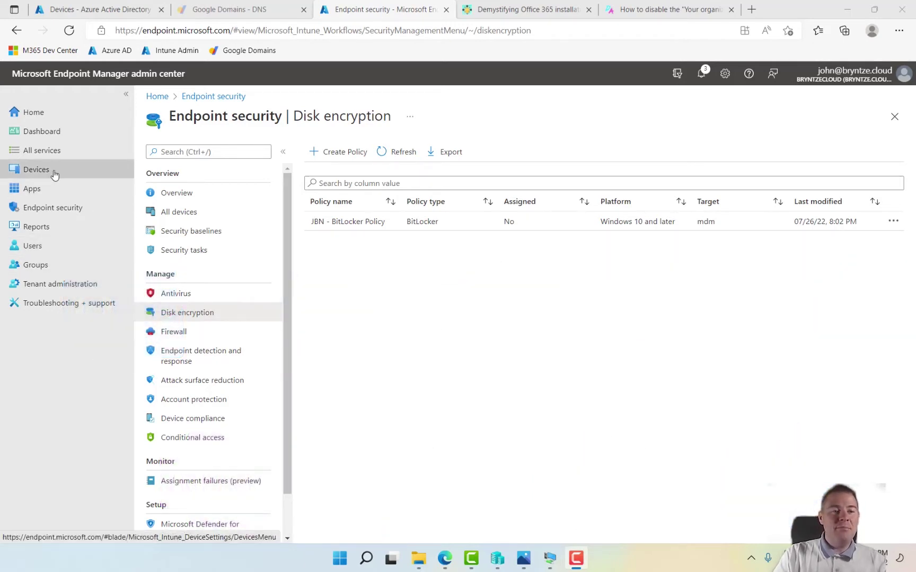
Step: Go to Apps > Windows to show the Windows apps list
left_click(33, 189)
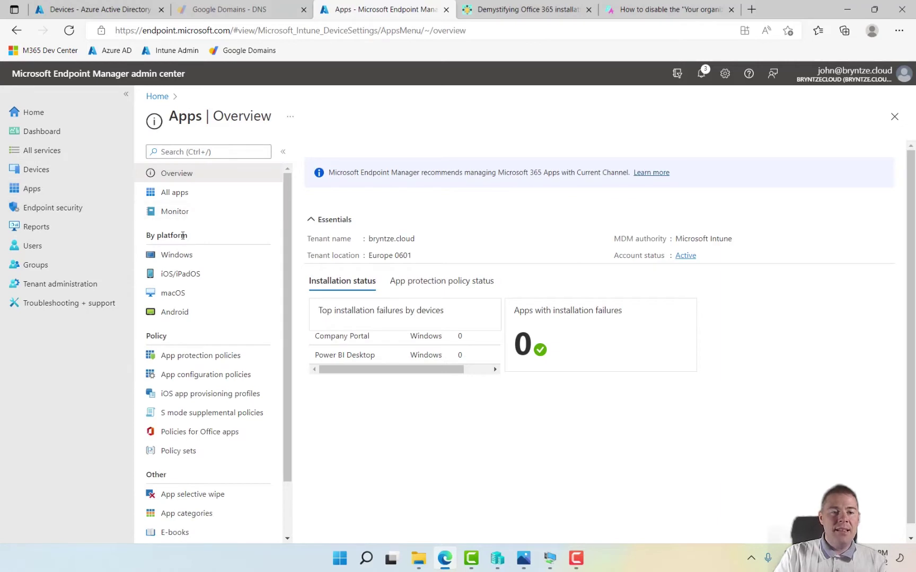
left_click(184, 262)
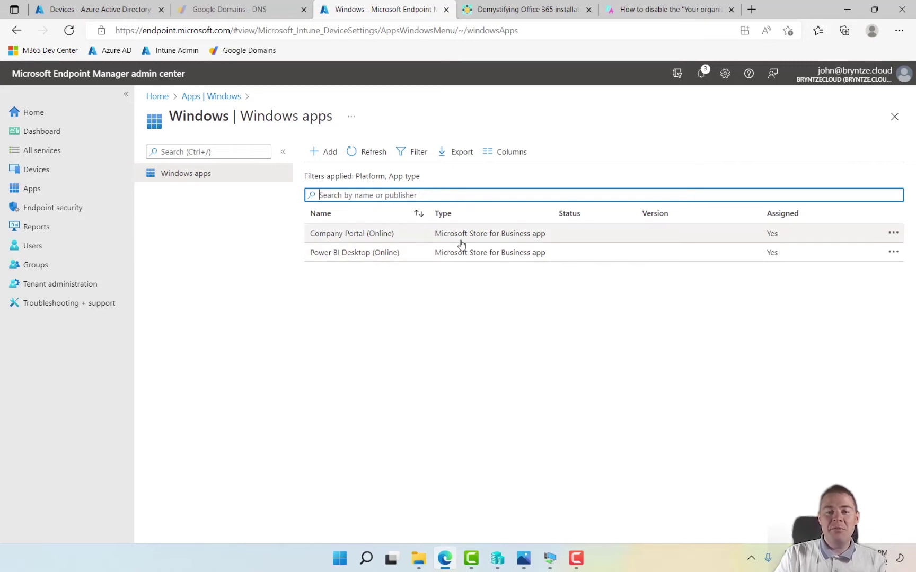
Step: Add a new app of type Microsoft 365 Apps for Windows 10 and later
left_click(323, 152)
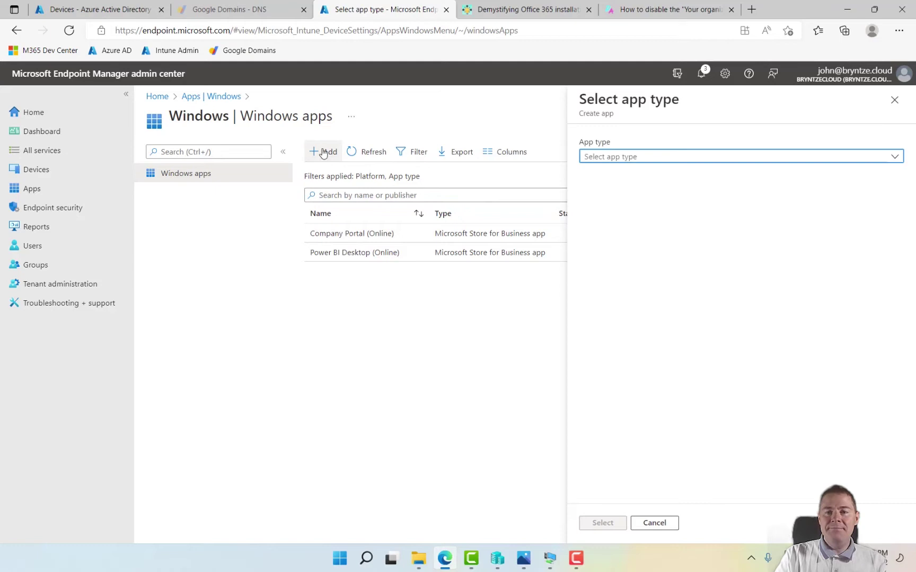
left_click(667, 162)
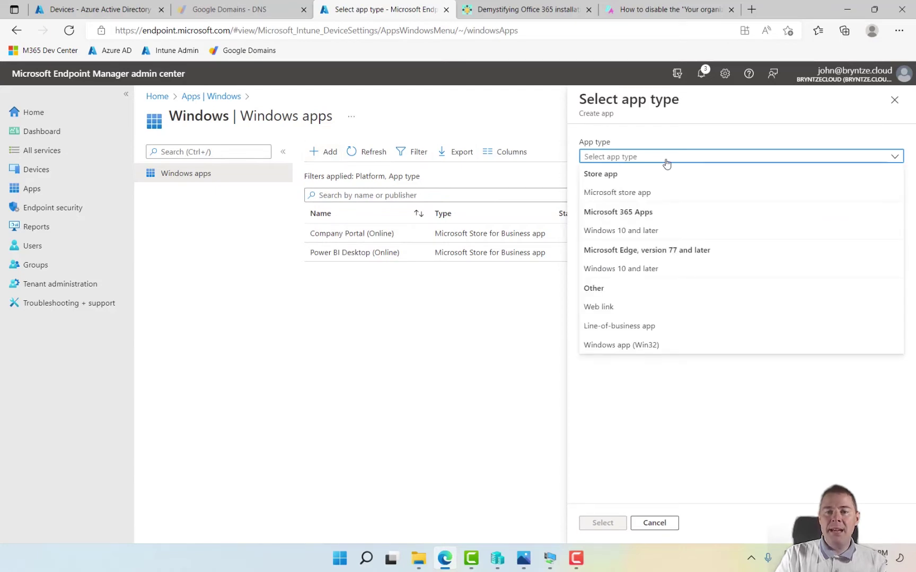
left_click(617, 234)
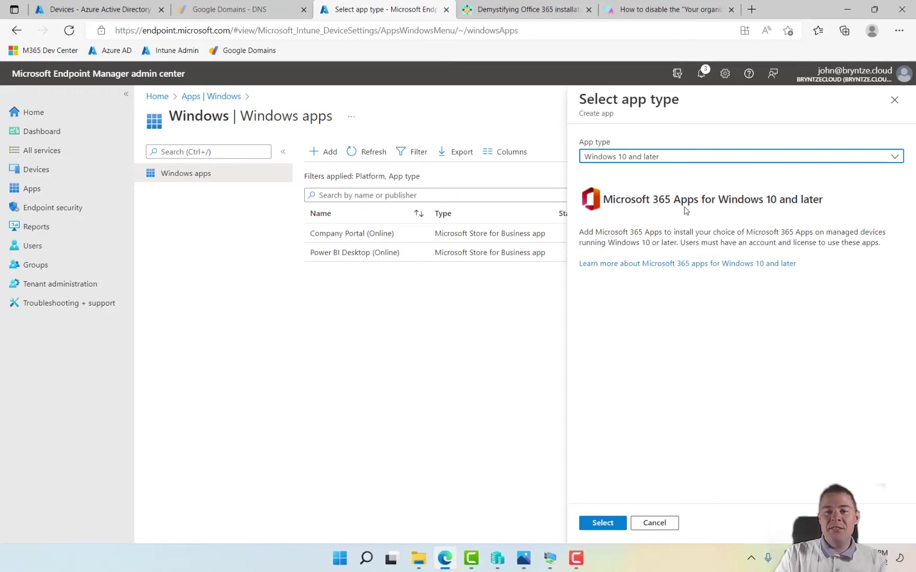
left_click(603, 523)
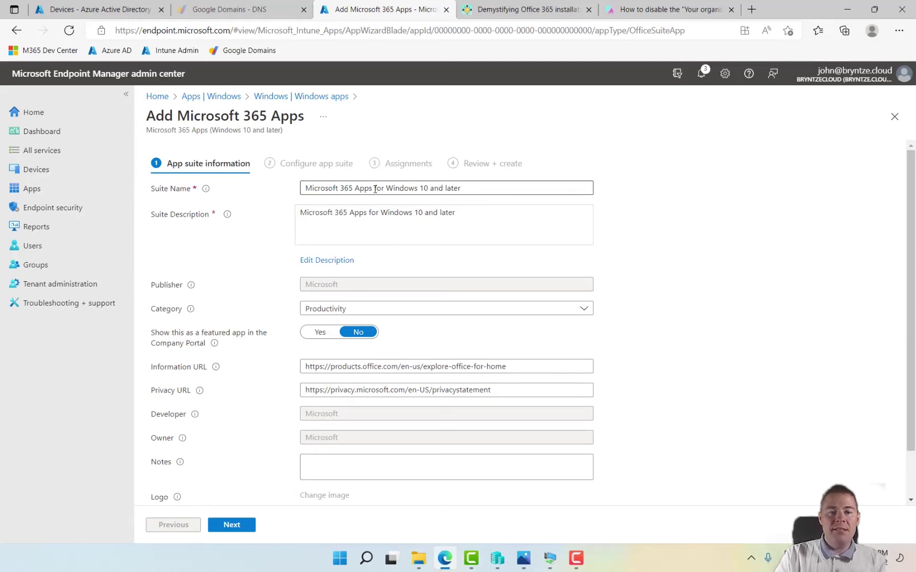
Step: Name the suite 'Microsoft 365 Apps EN', set the description to bold **Microsoft 365 Apps**, and continue
left_click_drag(375, 189, 532, 214)
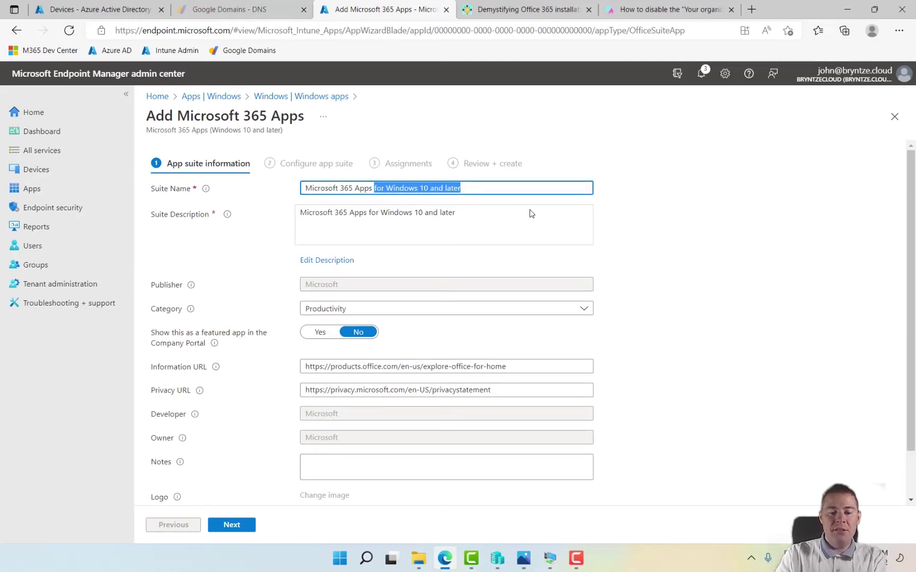
type("EN")
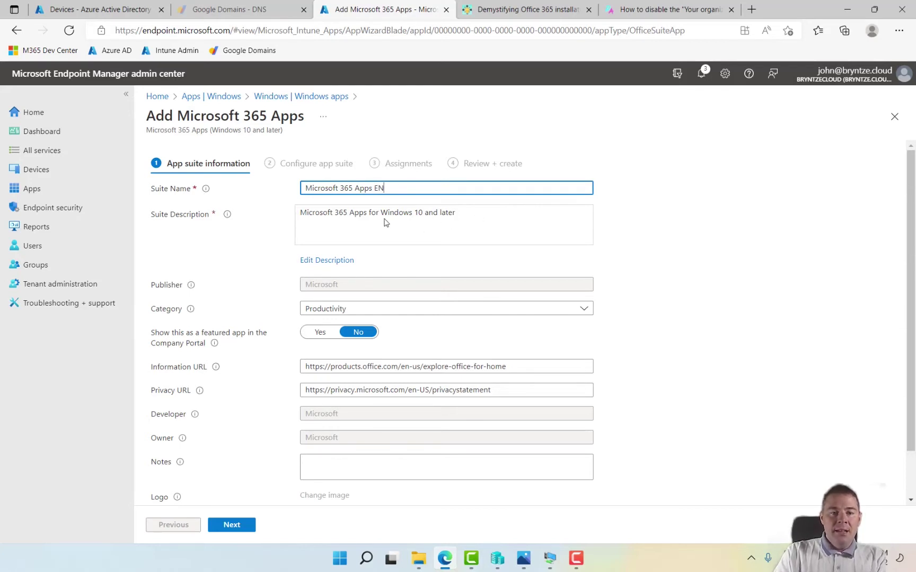
left_click(323, 260)
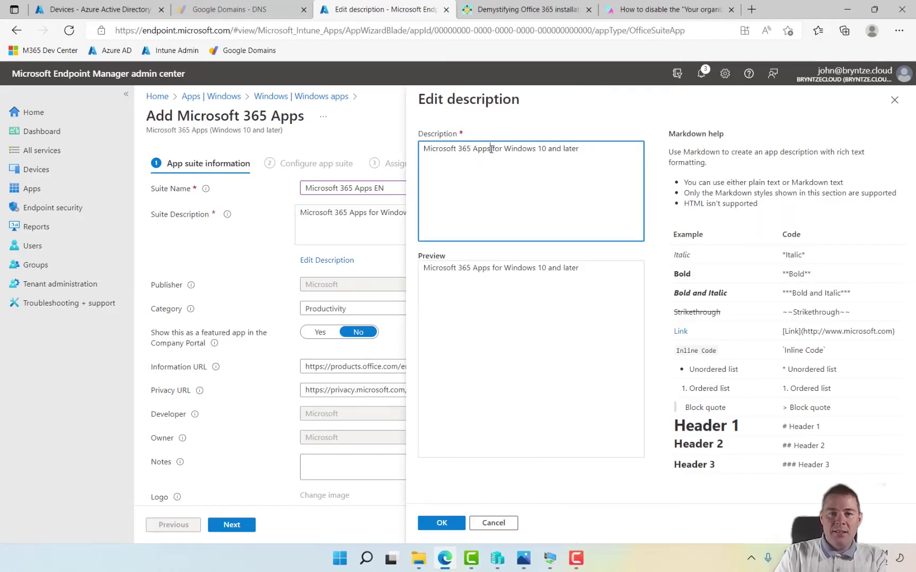
left_click_drag(491, 149, 707, 165)
key("BackSpace")
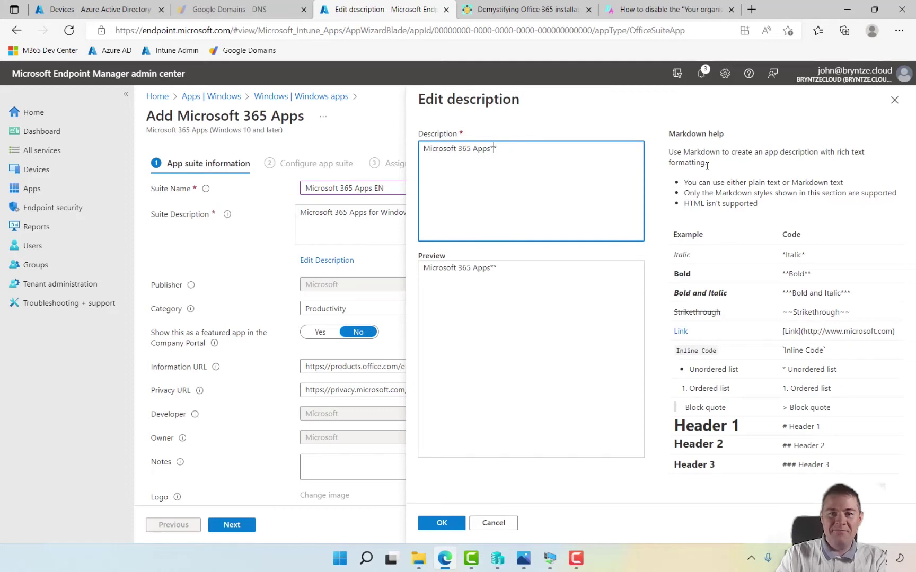
type("**")
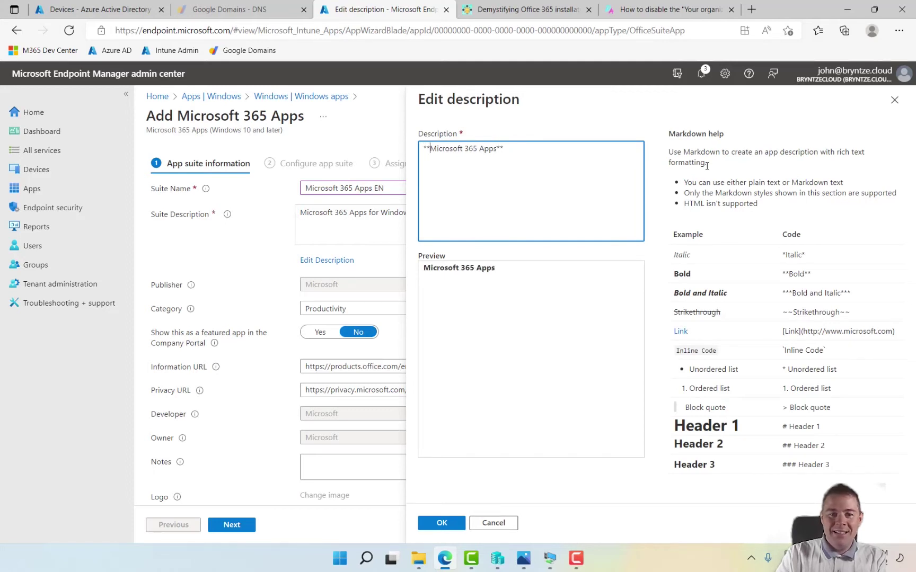
left_click(441, 523)
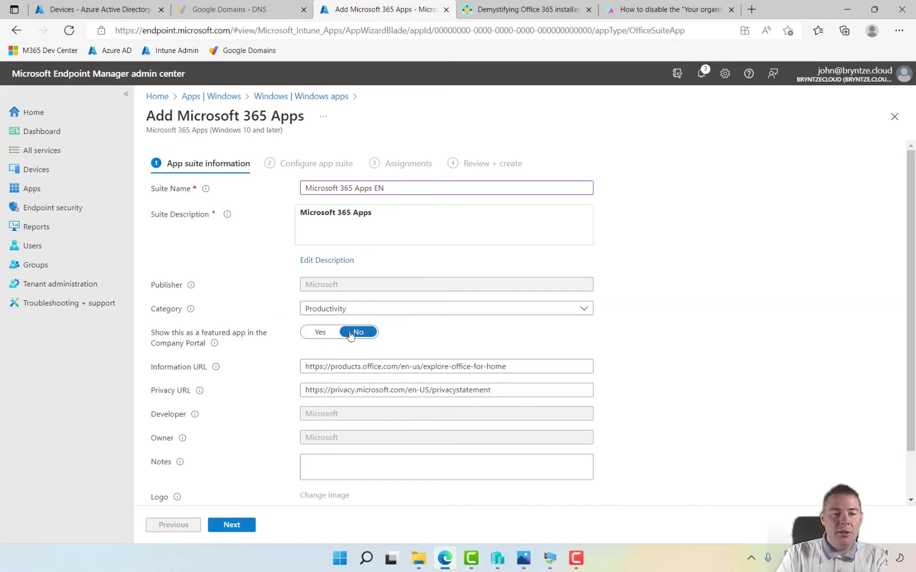
scroll(274, 452, "down", 1)
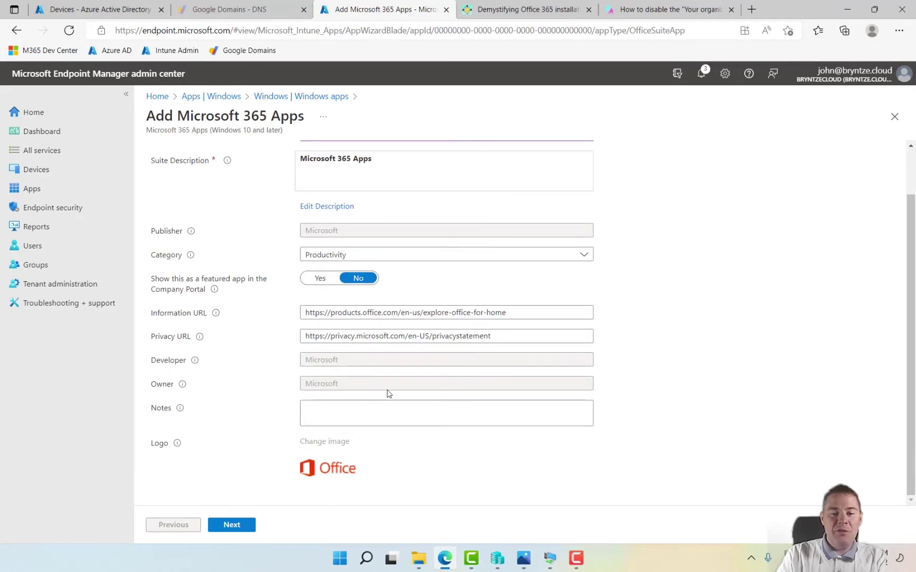
left_click(236, 530)
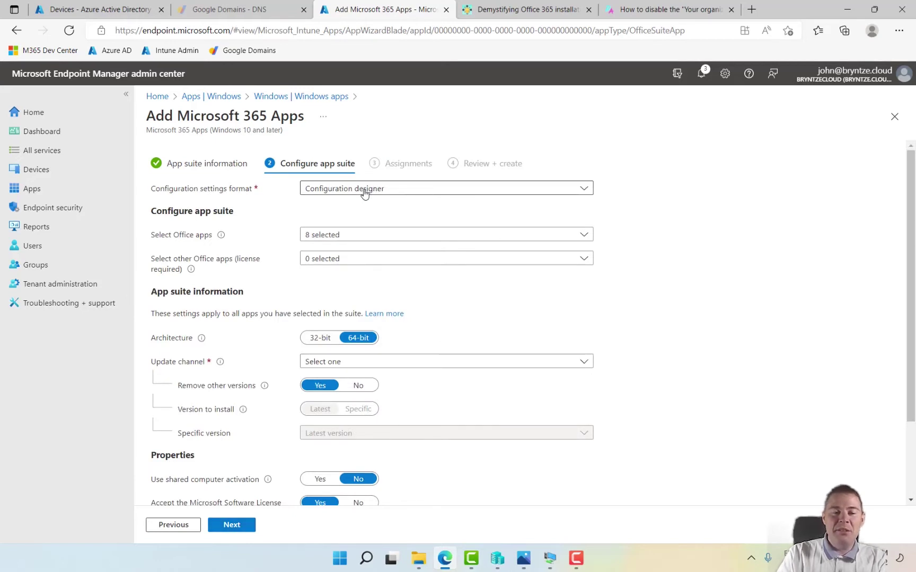
Step: Keep Configuration designer and exclude Access and Publisher from the Office apps
left_click(364, 194)
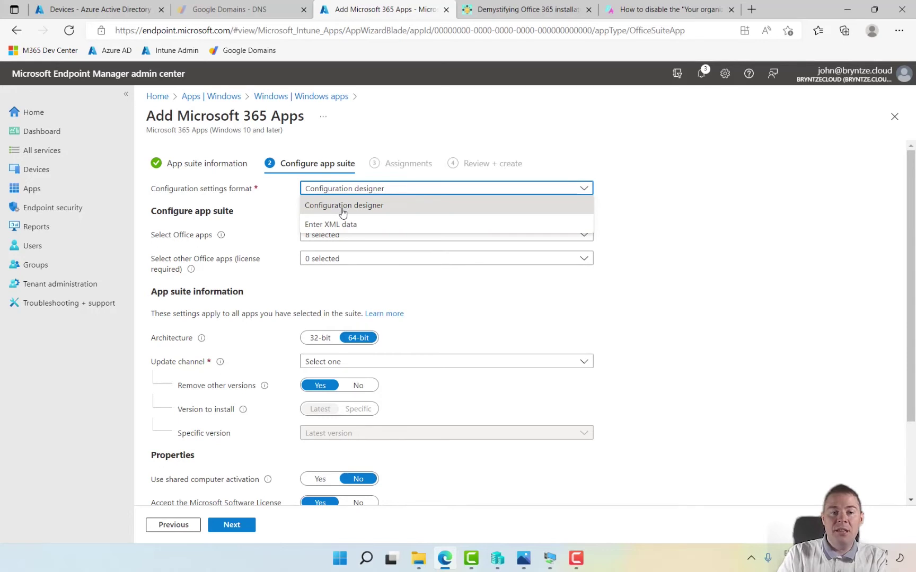
left_click(343, 212)
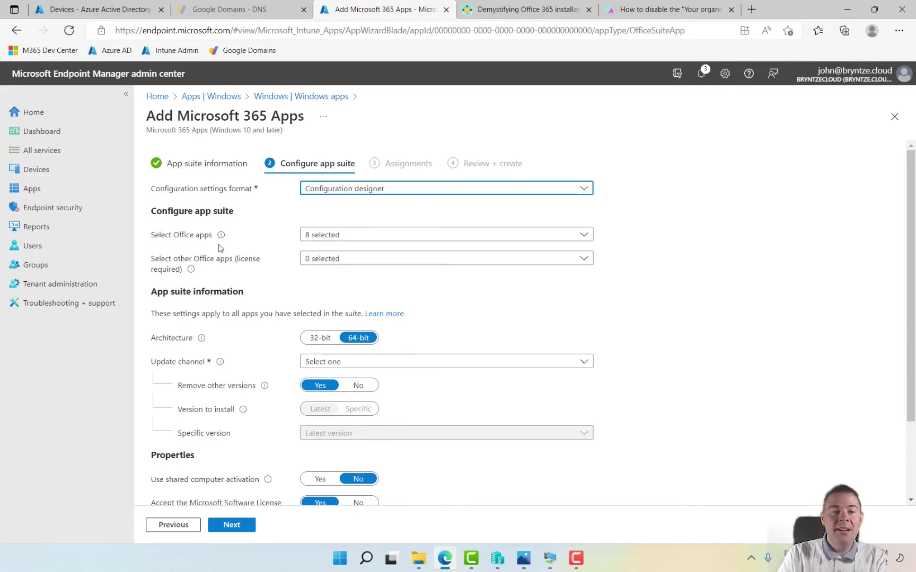
left_click(342, 237)
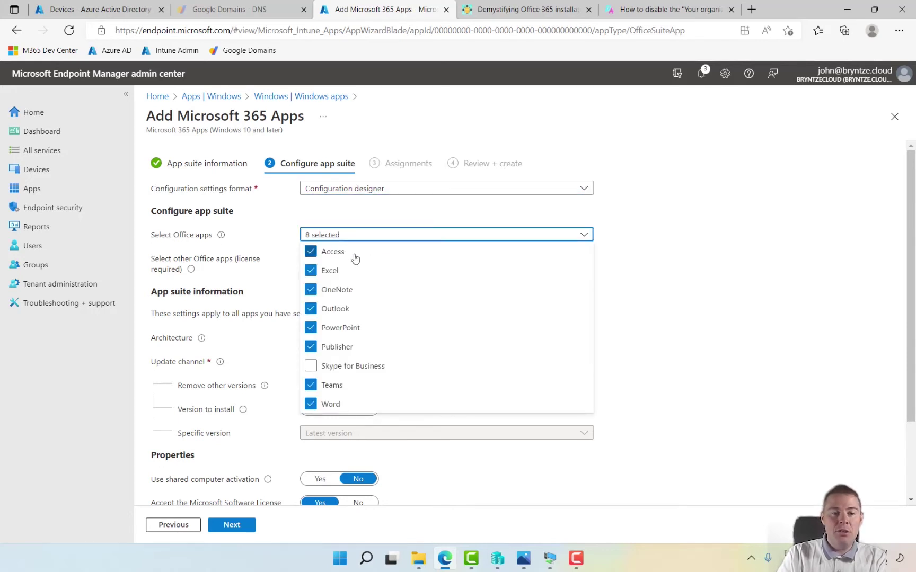
left_click(313, 255)
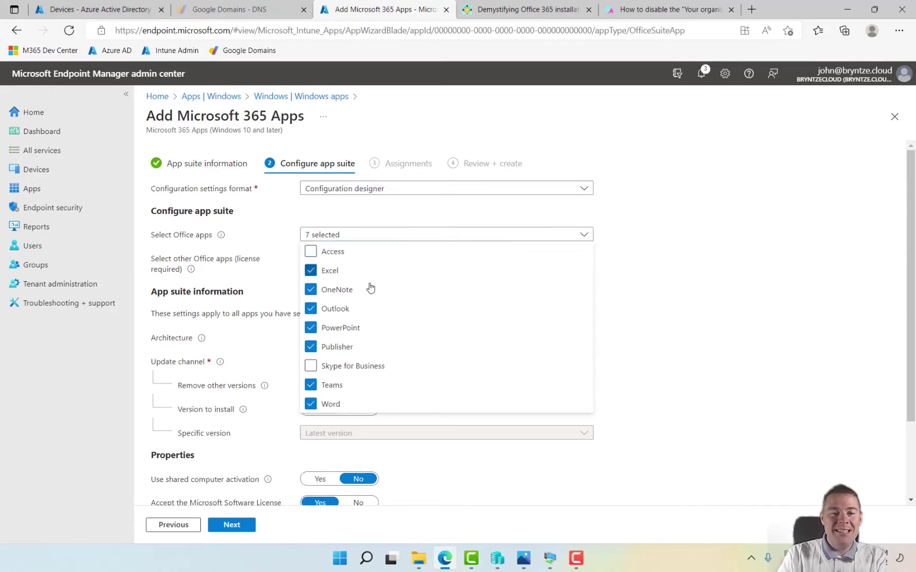
left_click(313, 349)
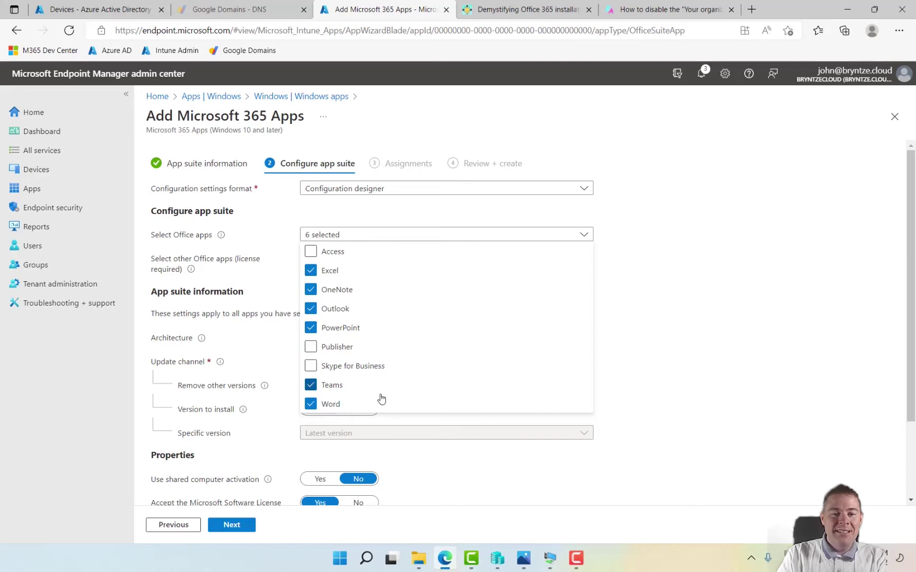
left_click(633, 302)
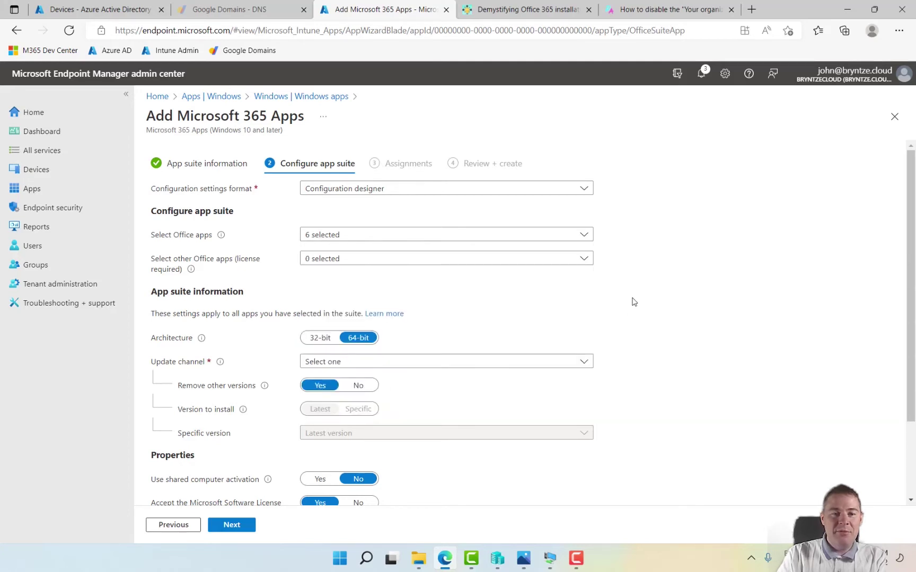
Step: Leave the other licensed Office apps at 0 selected
left_click(322, 262)
left_click(368, 291)
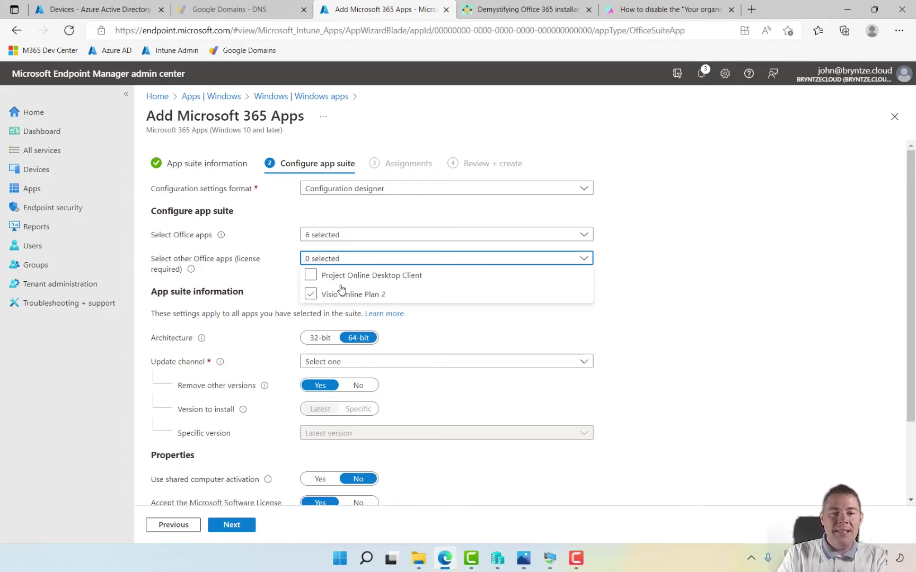
left_click(636, 287)
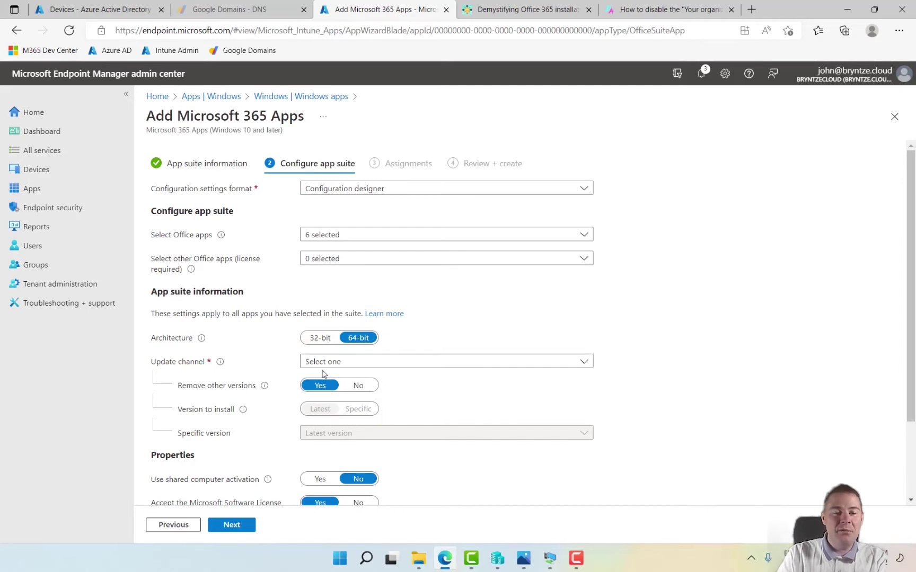
Step: Pin the suite to specific version 2205-15225.20370 on the Monthly Enterprise Channel
left_click(343, 362)
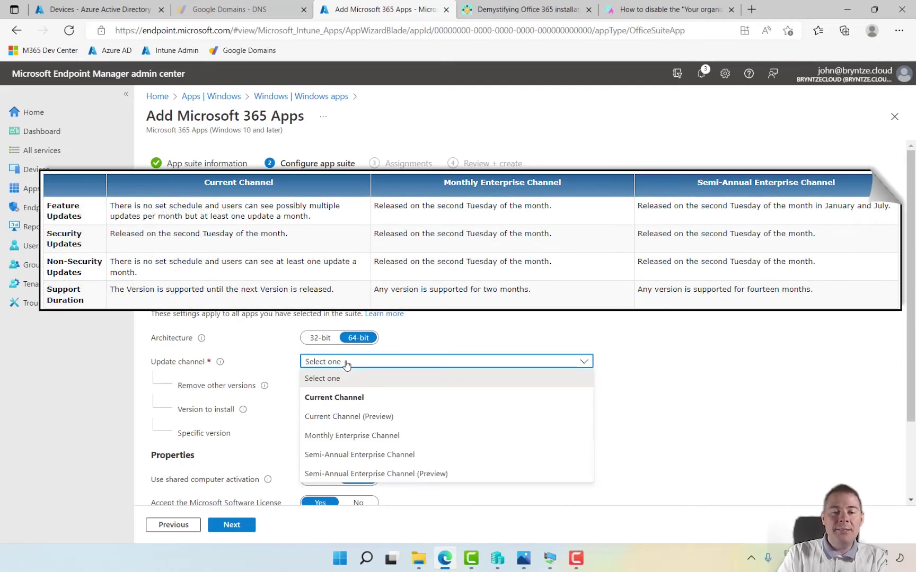
left_click(364, 440)
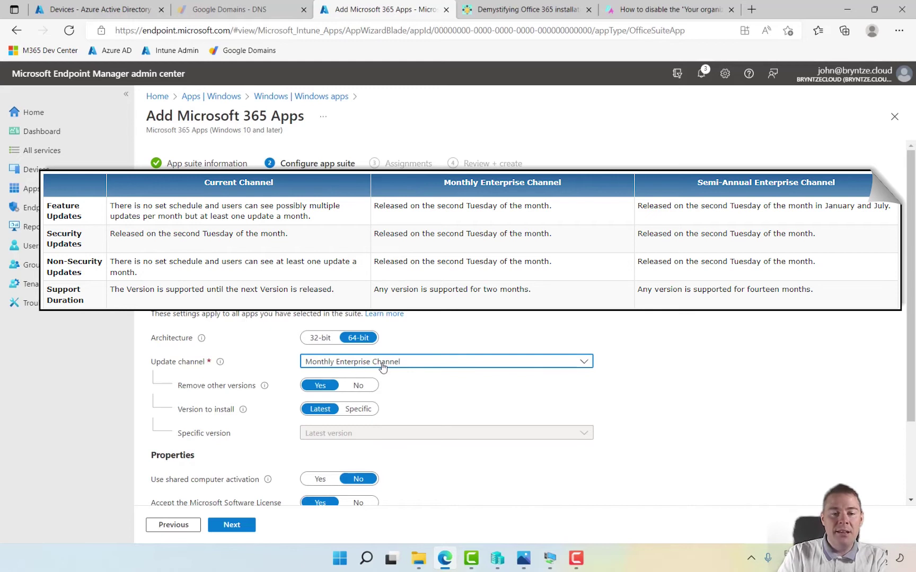
left_click(359, 413)
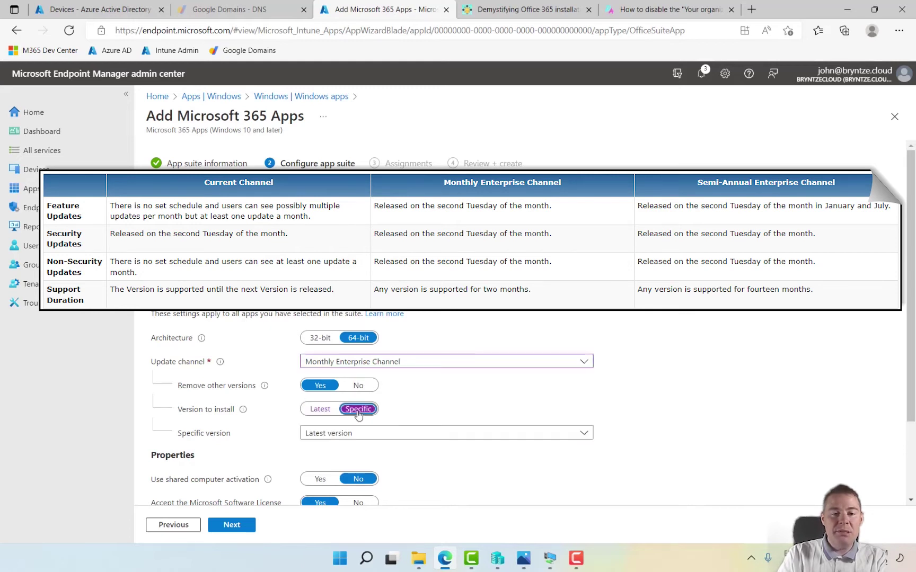
left_click(333, 432)
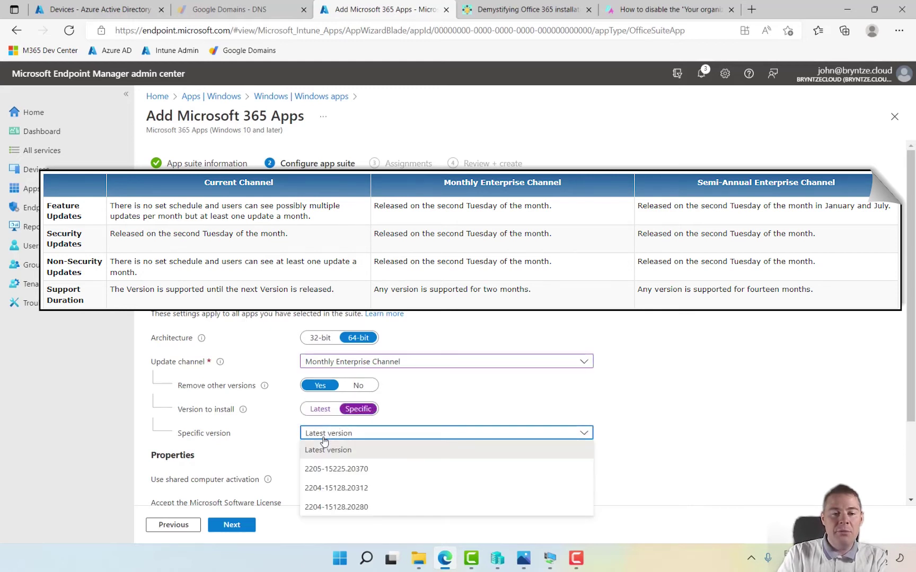
left_click(320, 472)
left_click(332, 365)
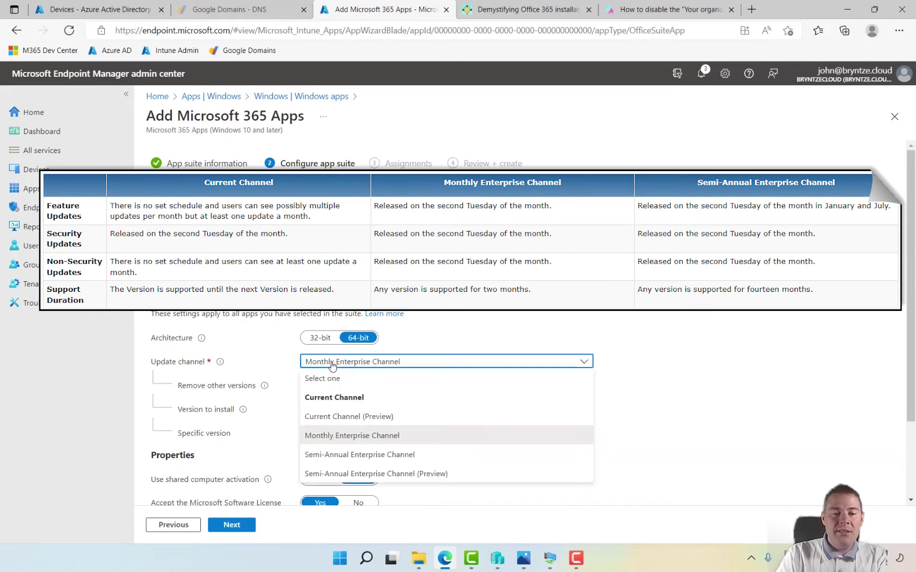
left_click(331, 398)
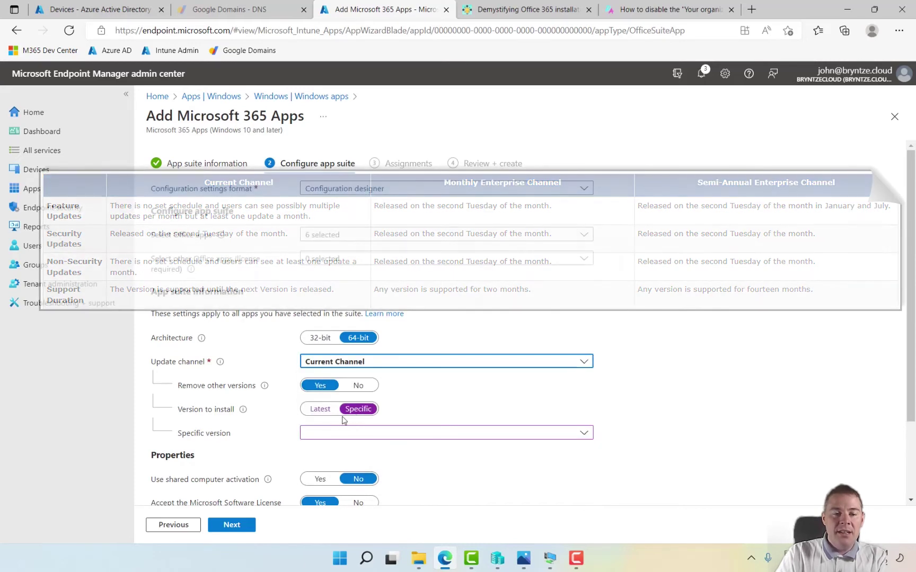
left_click(325, 433)
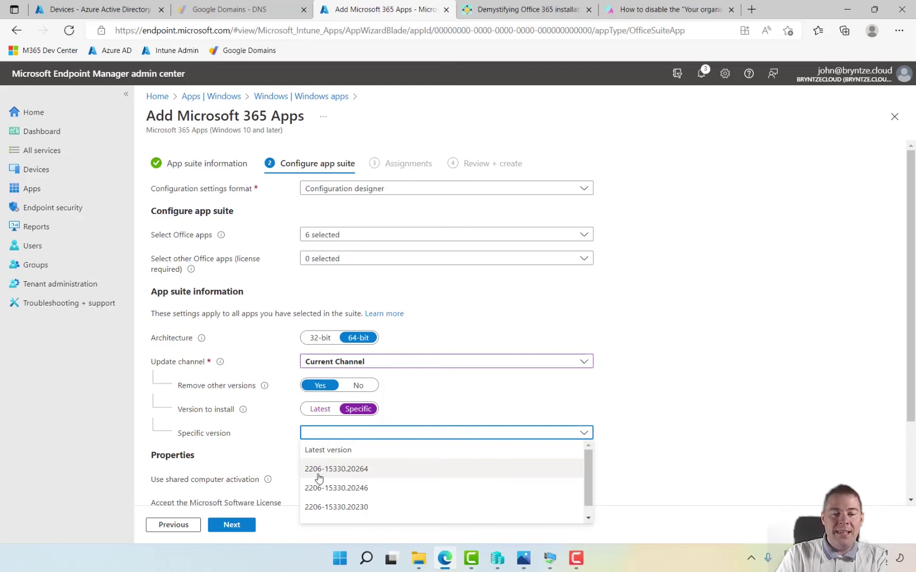
left_click(344, 362)
left_click(344, 435)
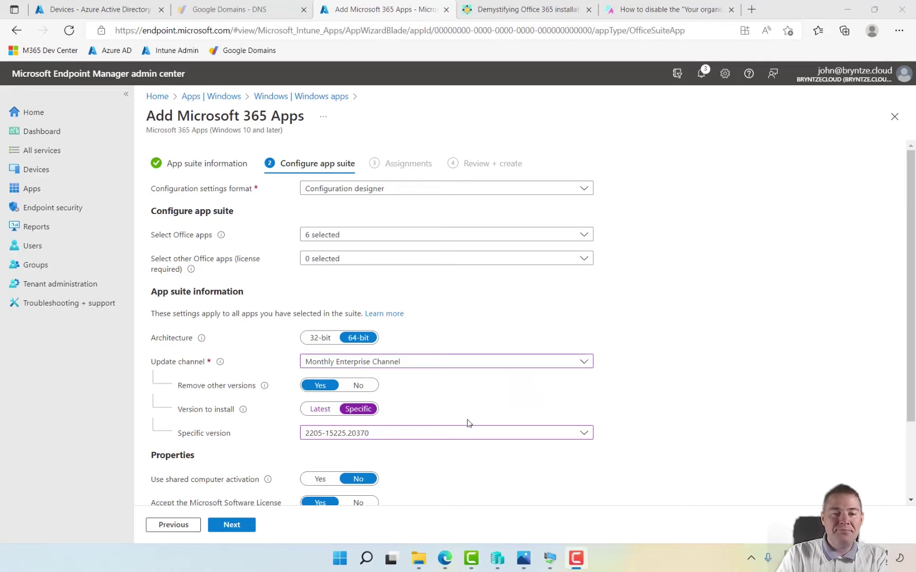
scroll(442, 462, "down", 2)
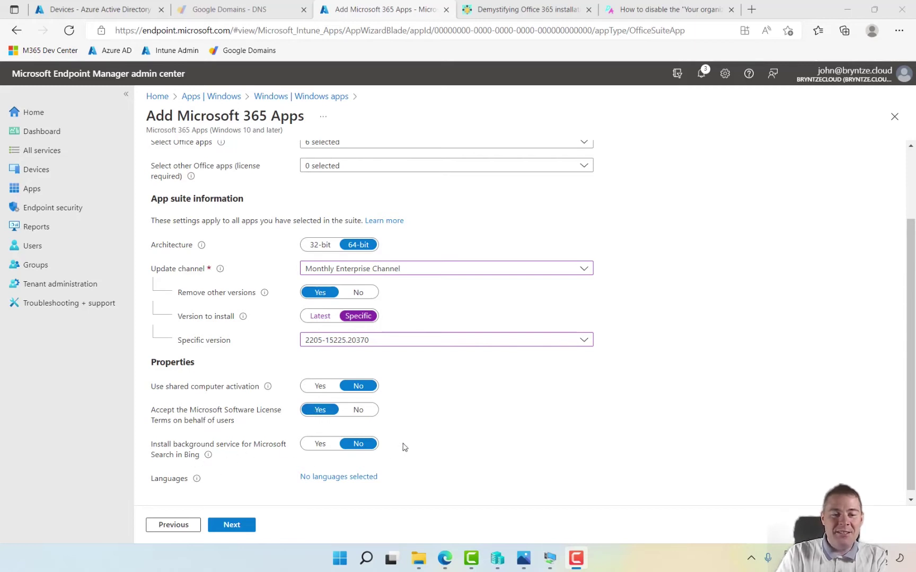
left_click(351, 478)
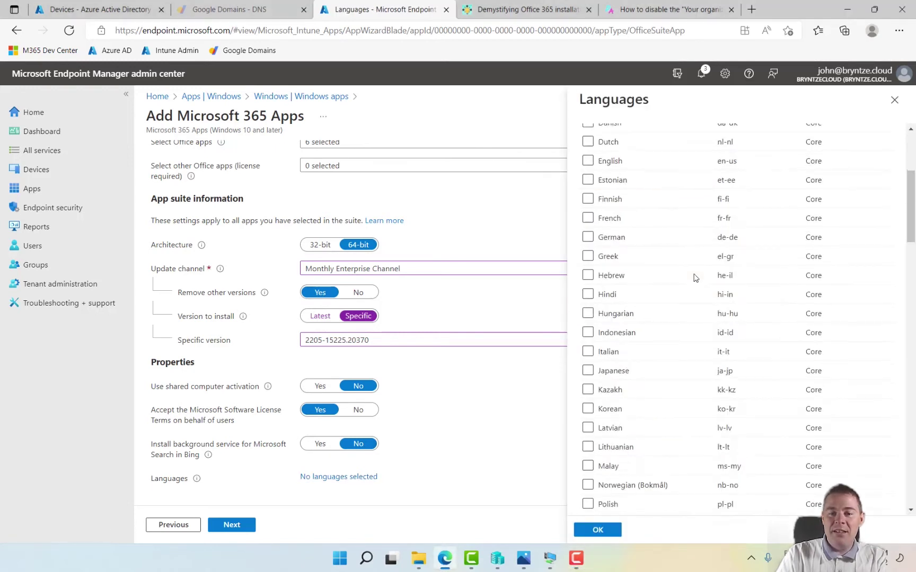
scroll(695, 277, "down", 12)
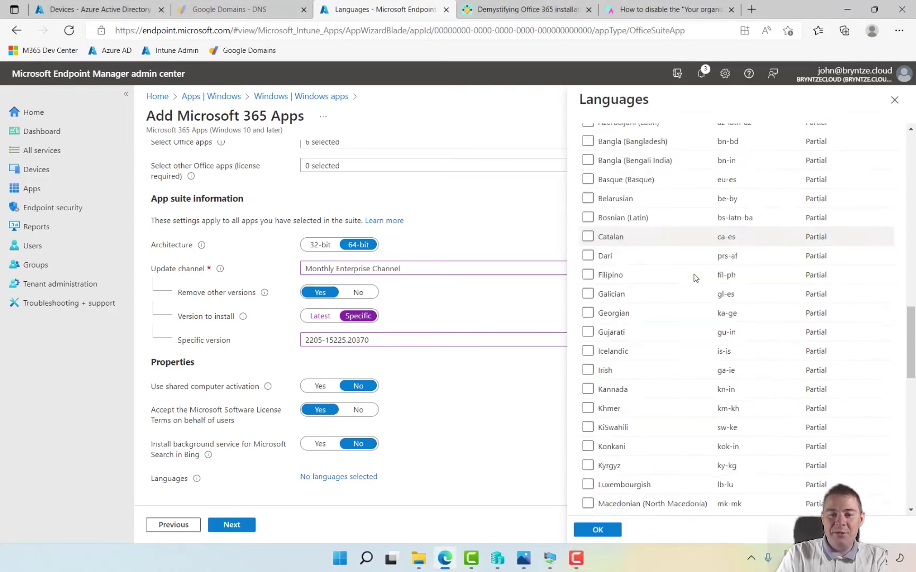
scroll(695, 278, "down", 12)
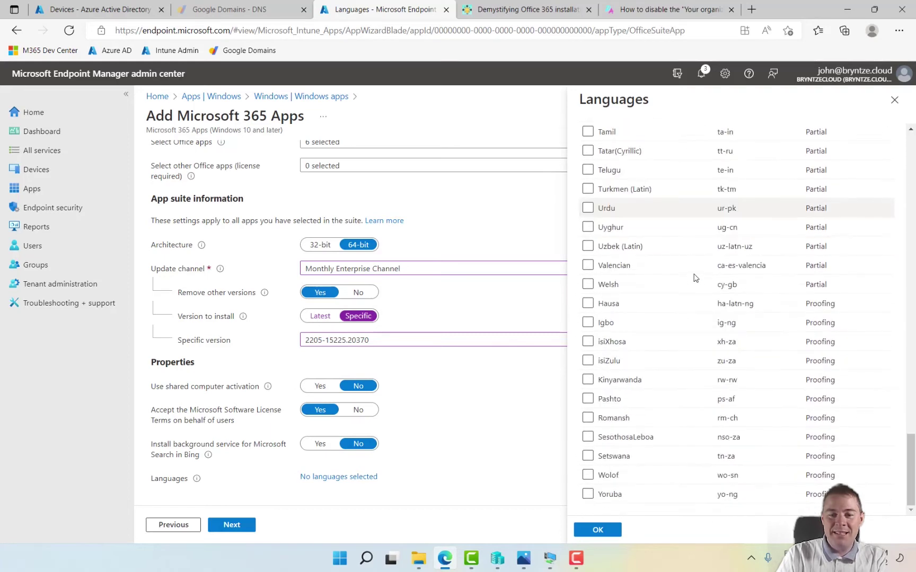
scroll(659, 340, "up", 1)
scroll(660, 339, "down", 1)
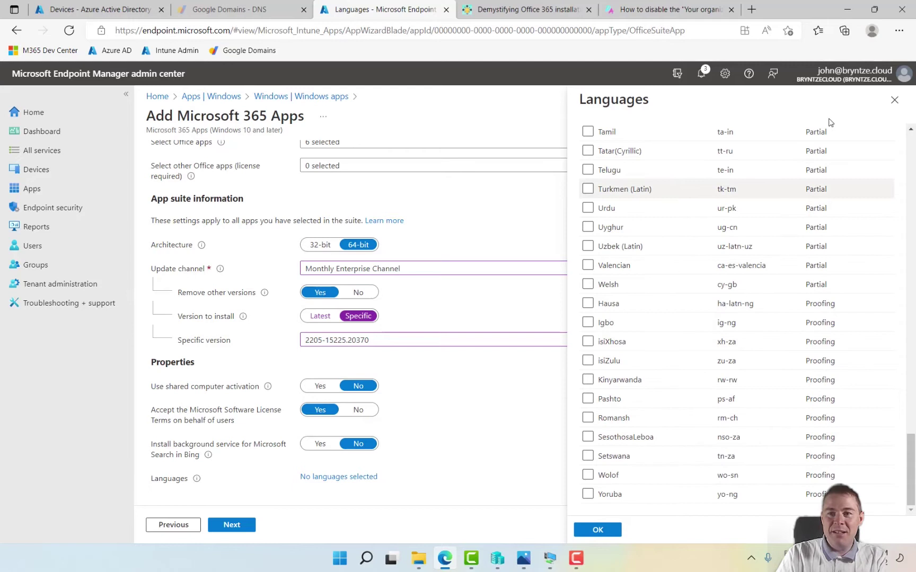
Step: Skip language selection and assign the app as Required to All devices
left_click(893, 97)
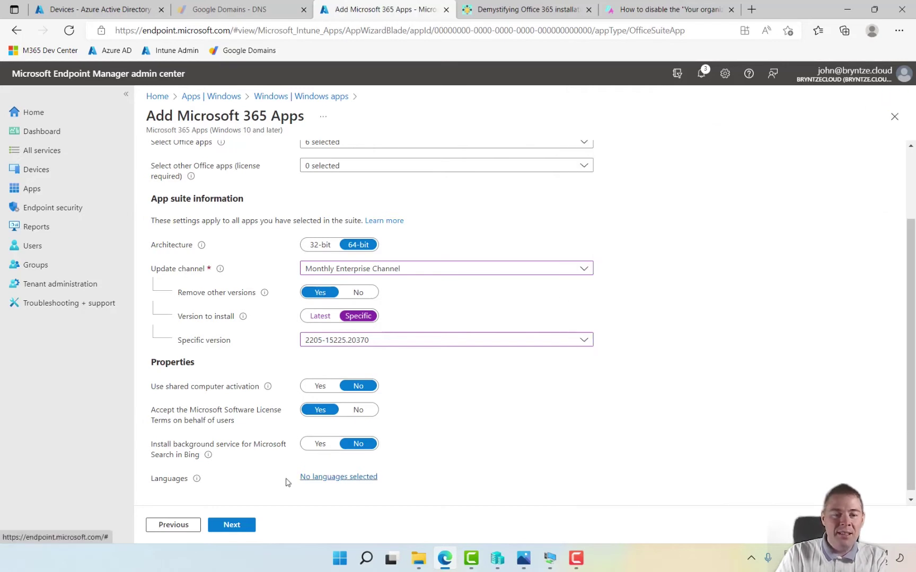
left_click(239, 526)
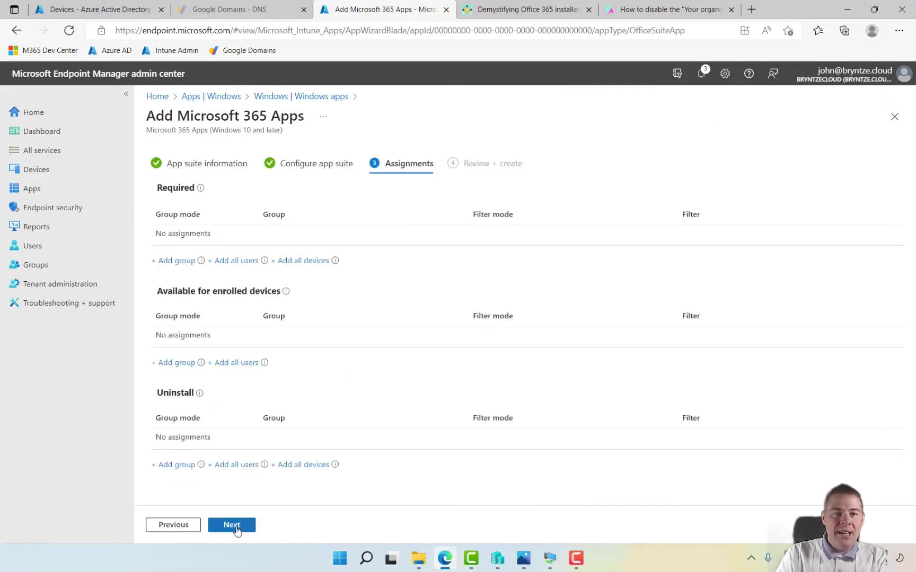
left_click(296, 261)
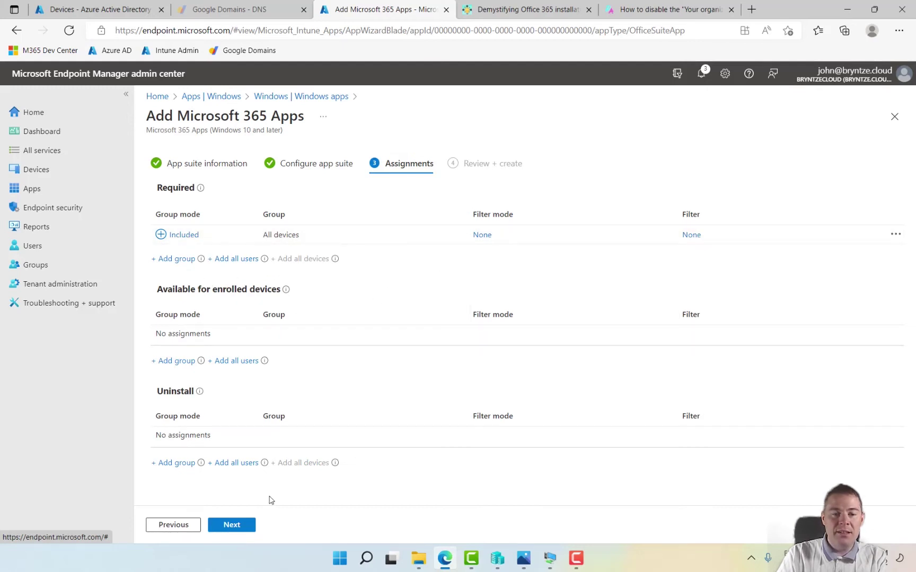
Step: Review and create the Microsoft 365 Apps EN app, then check its app ID and title
left_click(232, 527)
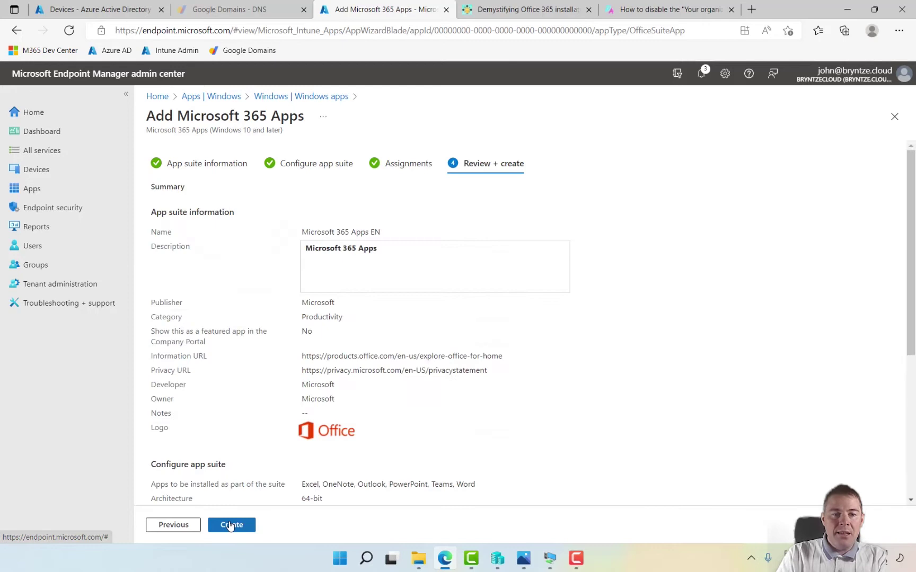
left_click(235, 528)
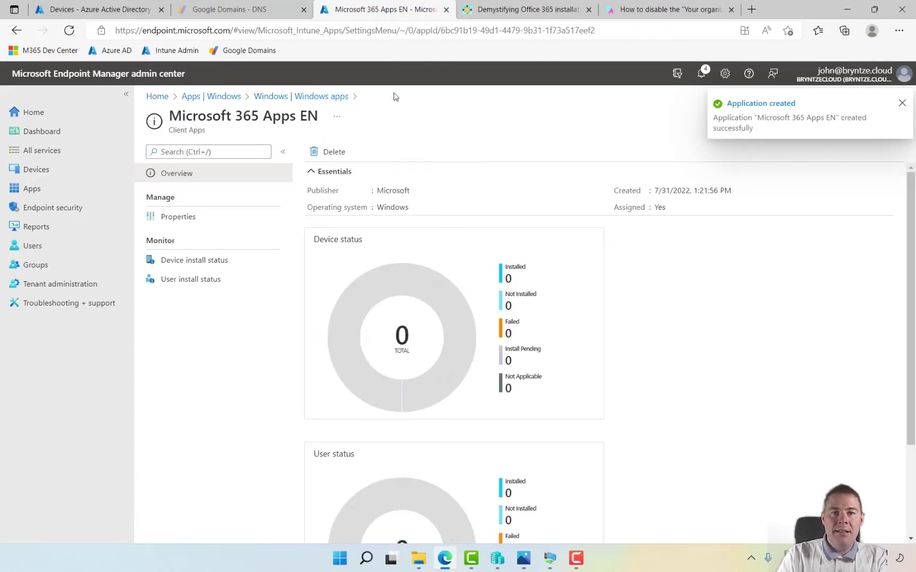
left_click_drag(439, 32, 603, 34)
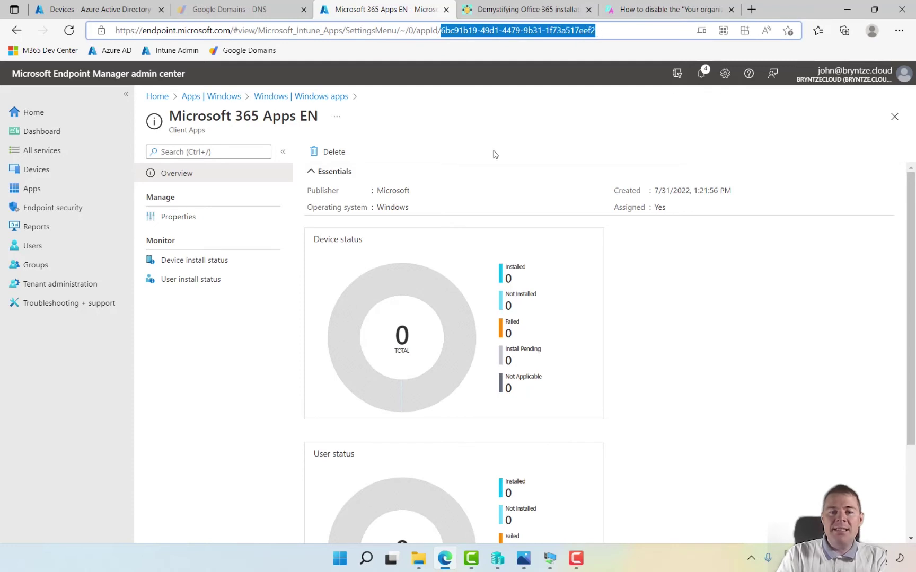
left_click(482, 187)
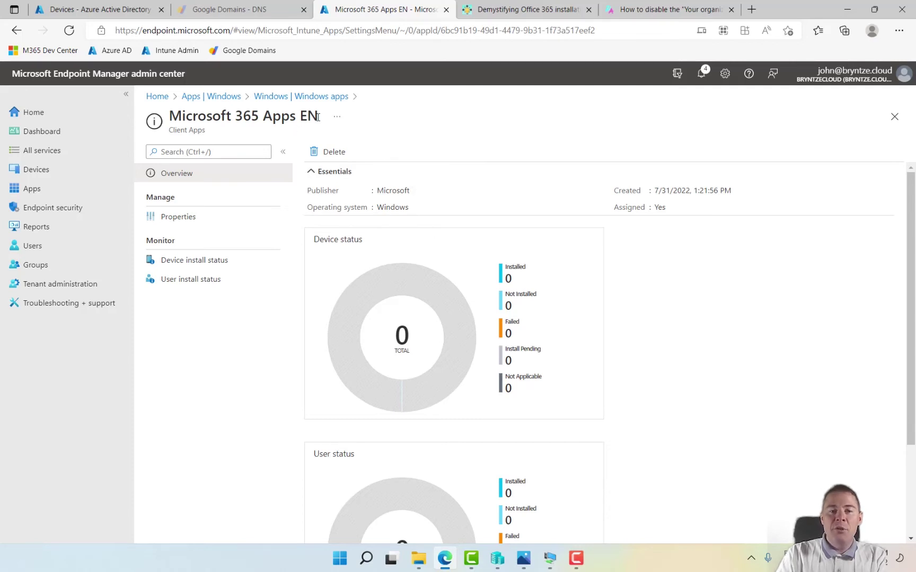
left_click_drag(318, 116, 206, 116)
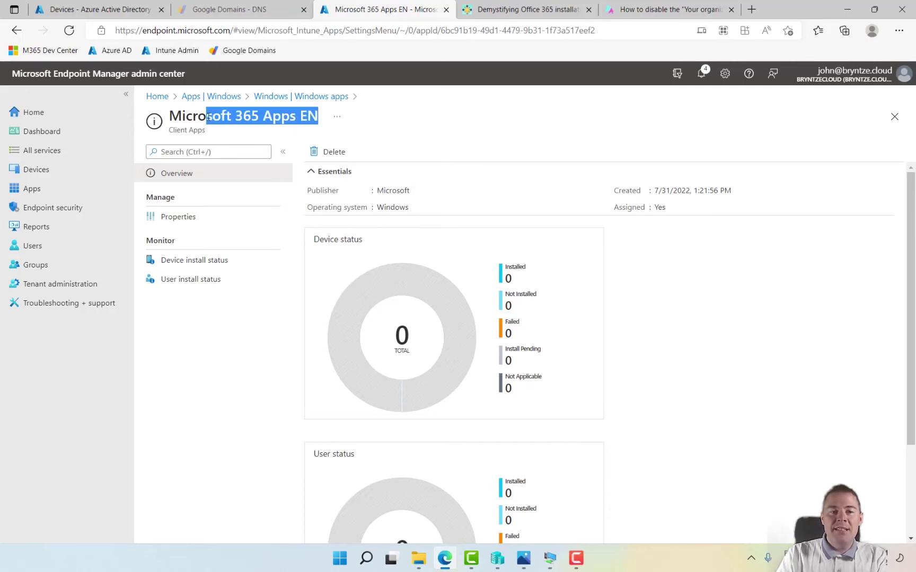
left_click(471, 183)
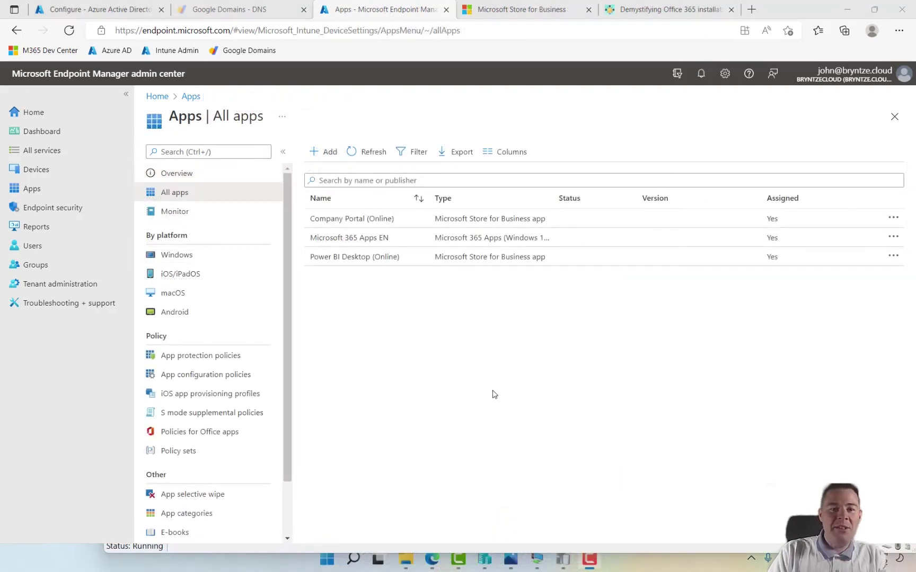
Step: View Microsoft 365 Apps EN device install status (Install Pending), then switch to the Win11 client VM
left_click(350, 239)
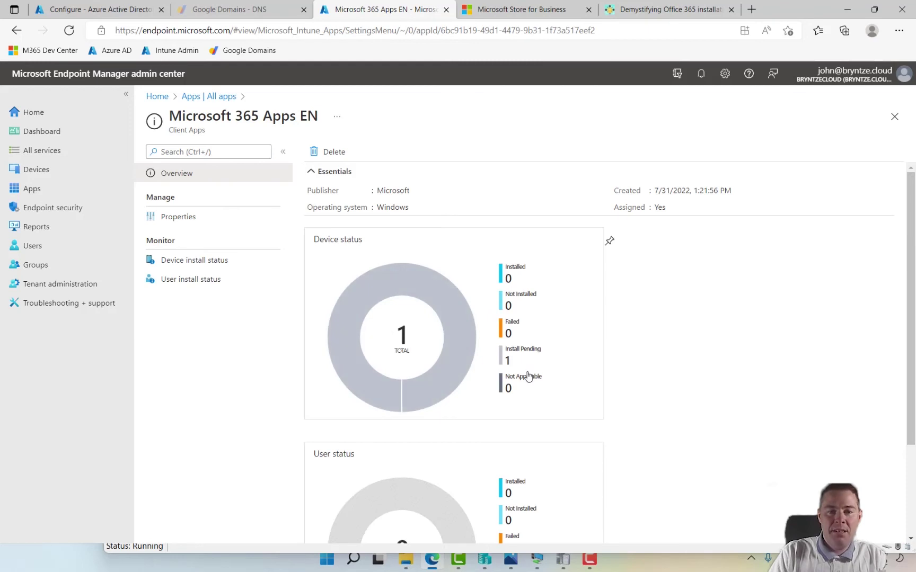
left_click(182, 220)
left_click(187, 259)
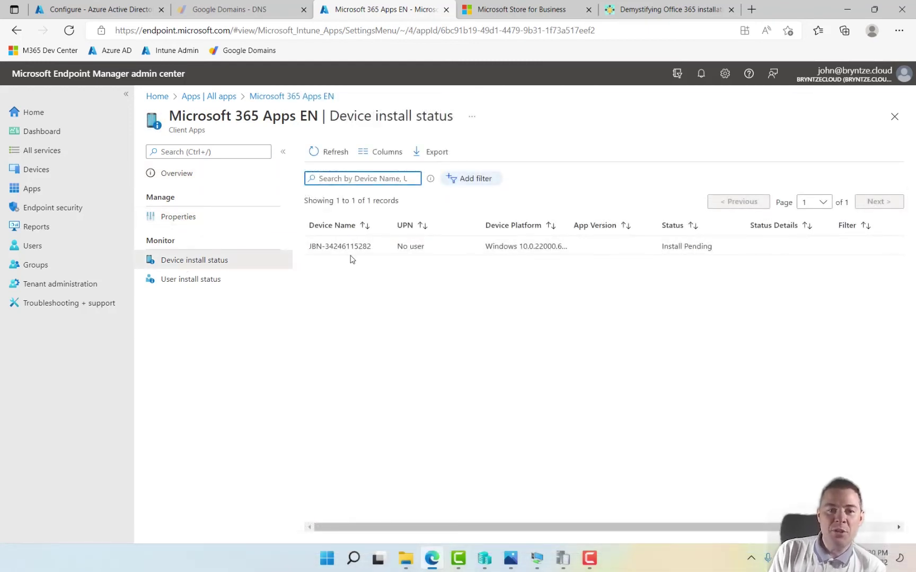
left_click(535, 562)
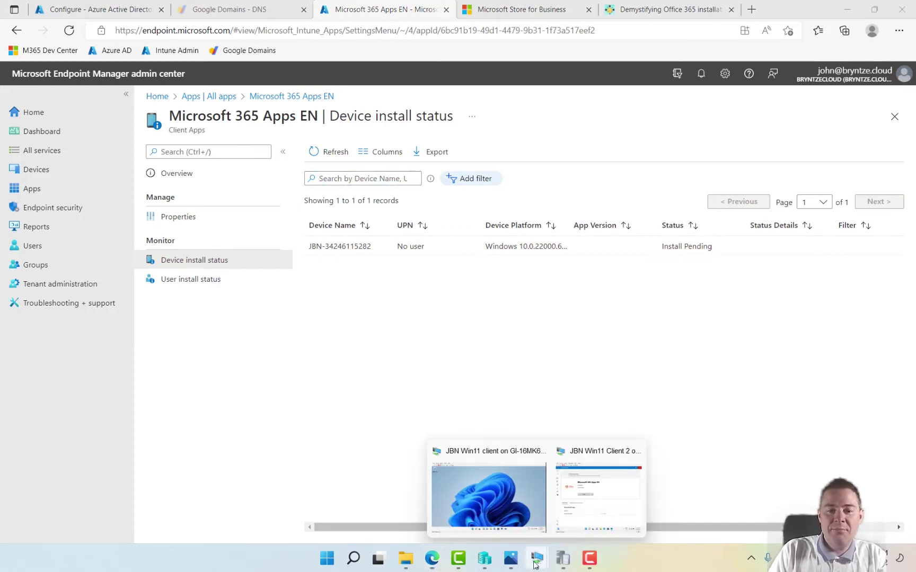
left_click(466, 504)
Step: Launch Registry Editor on the client VM with admin rights
left_click(394, 525)
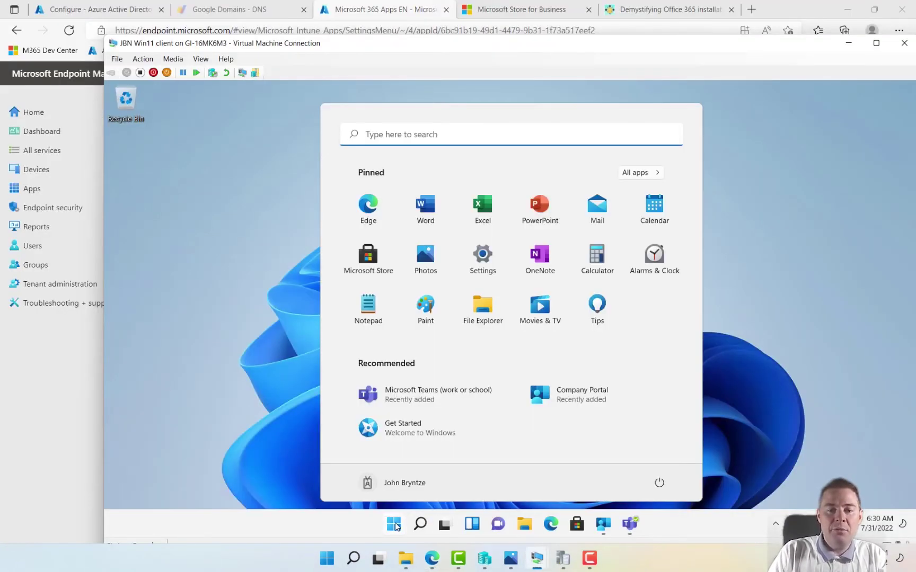
type("reges")
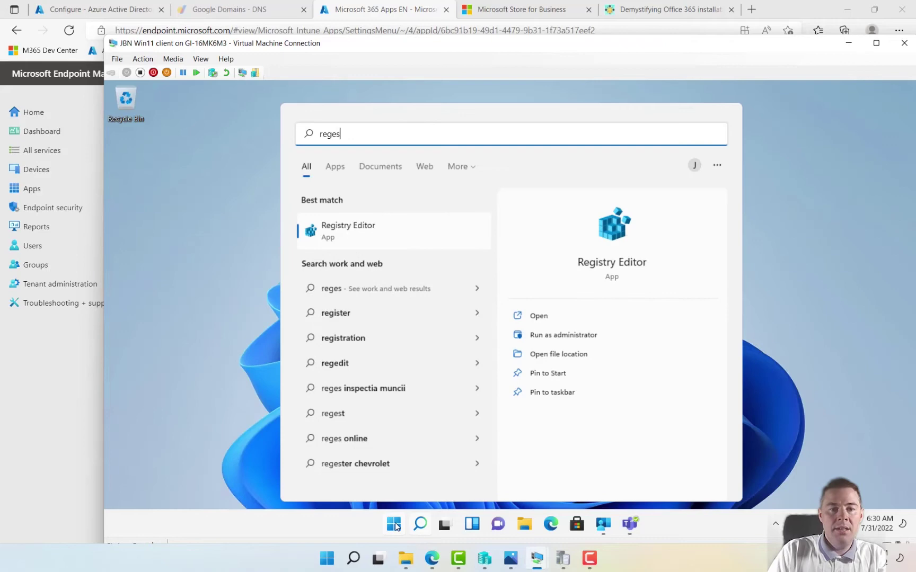
left_click(351, 236)
left_click(447, 393)
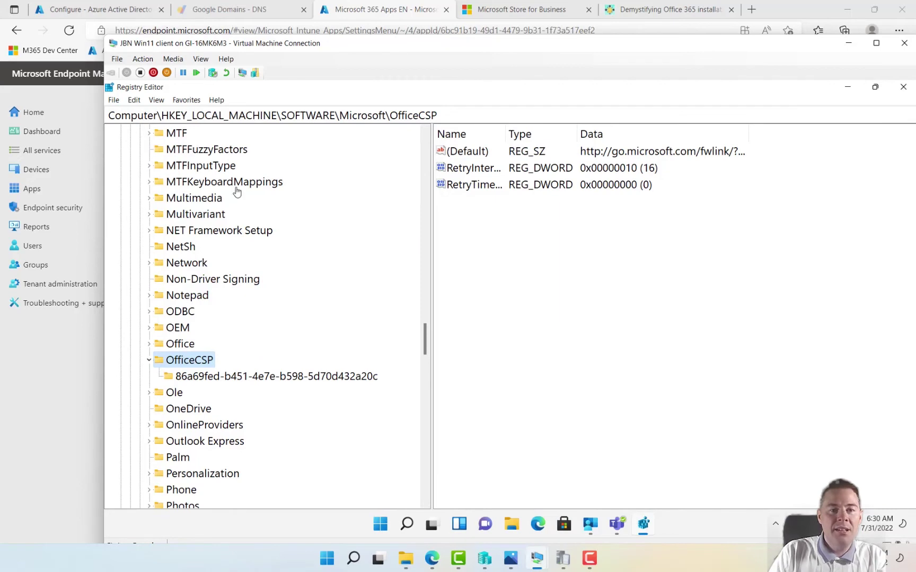
Step: Under HKLM\SOFTWARE\Microsoft\OfficeCSP, open the deployment subkey's (Default) value and select its full configuration XML
left_click_drag(442, 115, 391, 111)
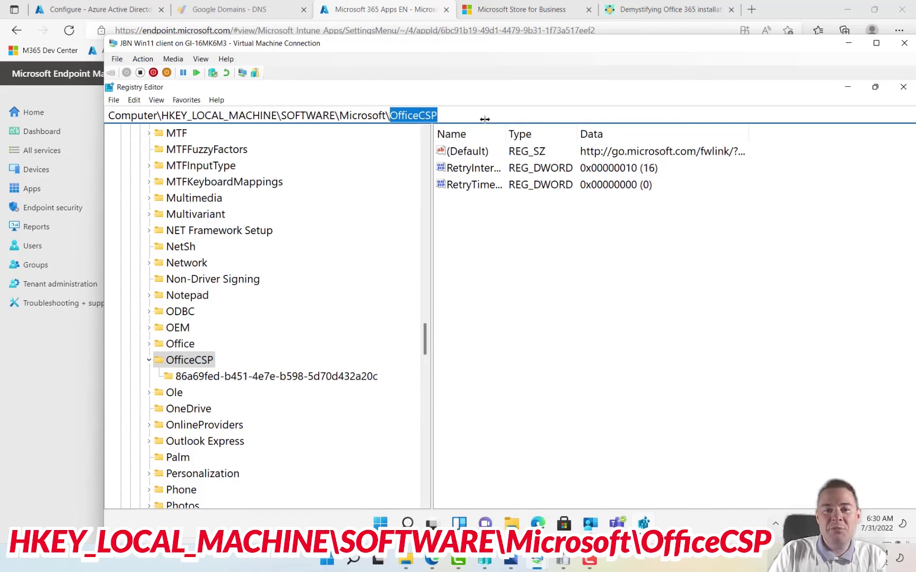
left_click(453, 119)
left_click_drag(454, 119, 102, 104)
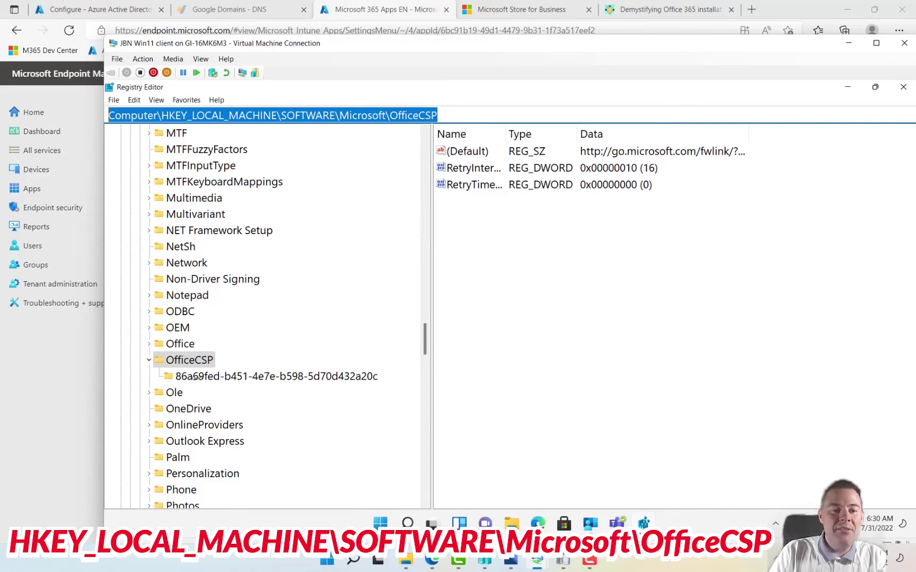
left_click(196, 377)
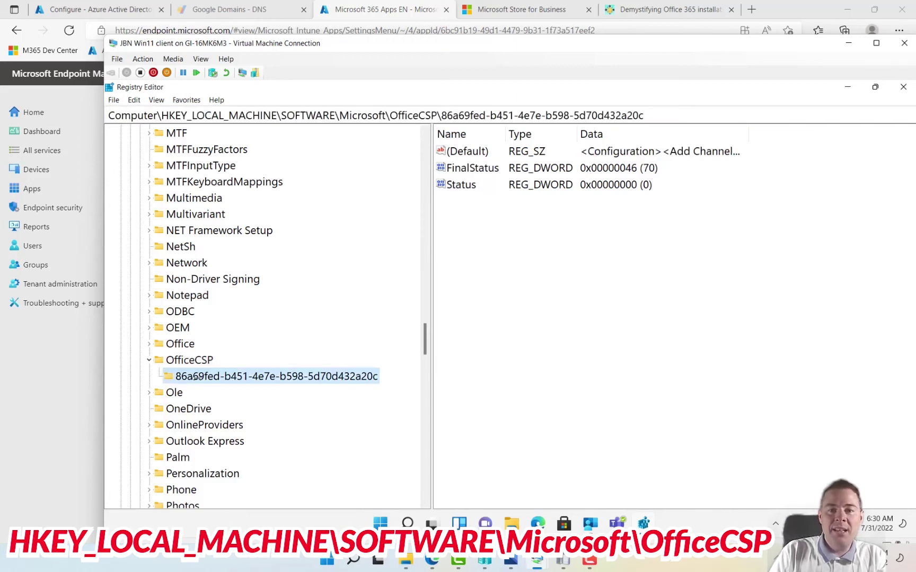
left_click(474, 151)
left_click_drag(747, 134, 844, 131)
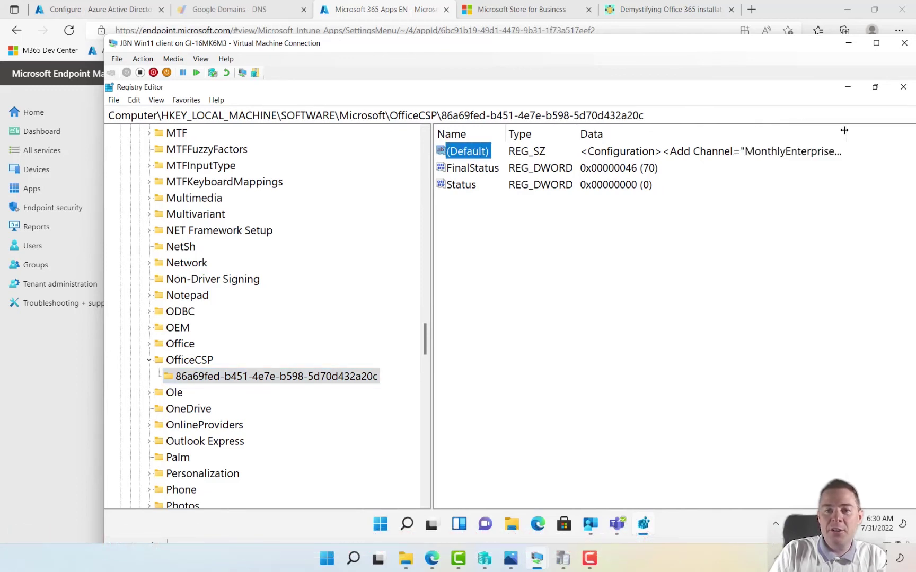
double_click(476, 150)
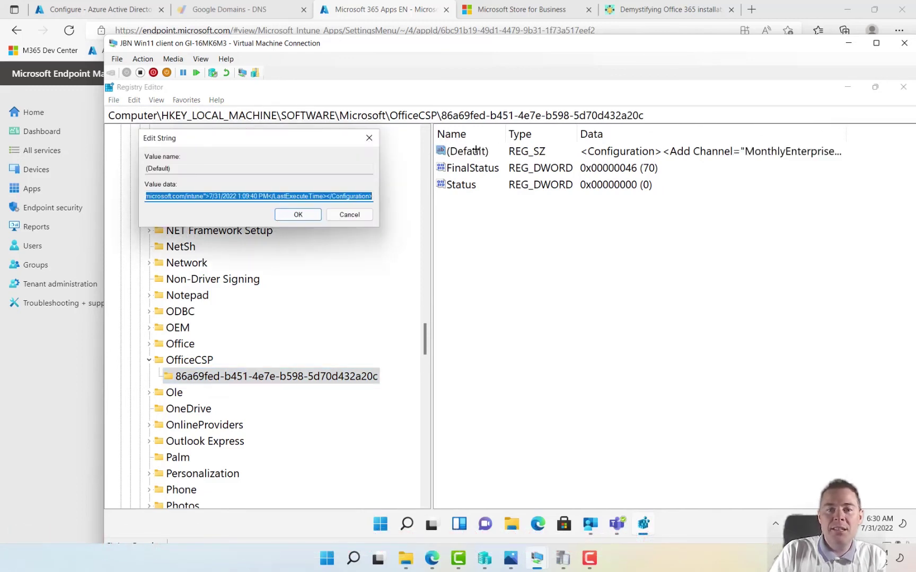
left_click(322, 197)
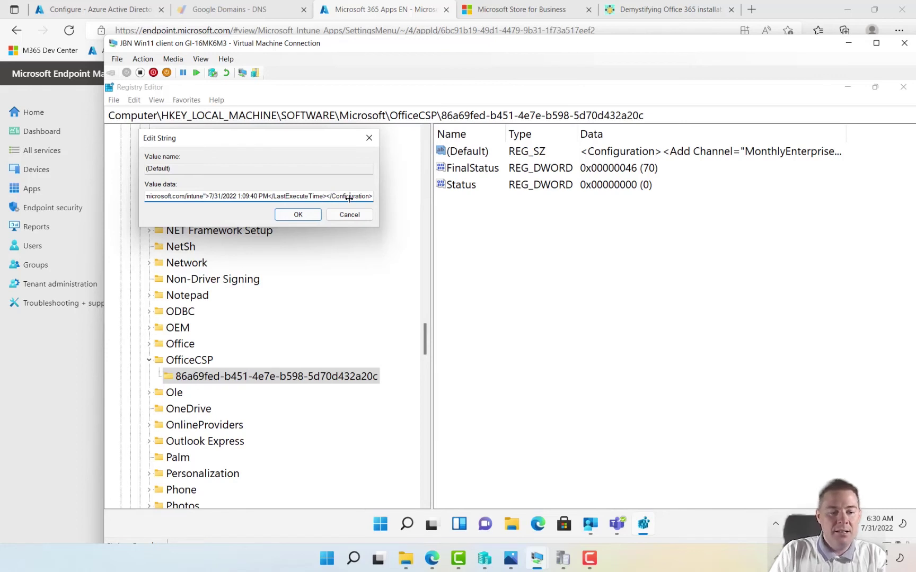
key("ctrl+a")
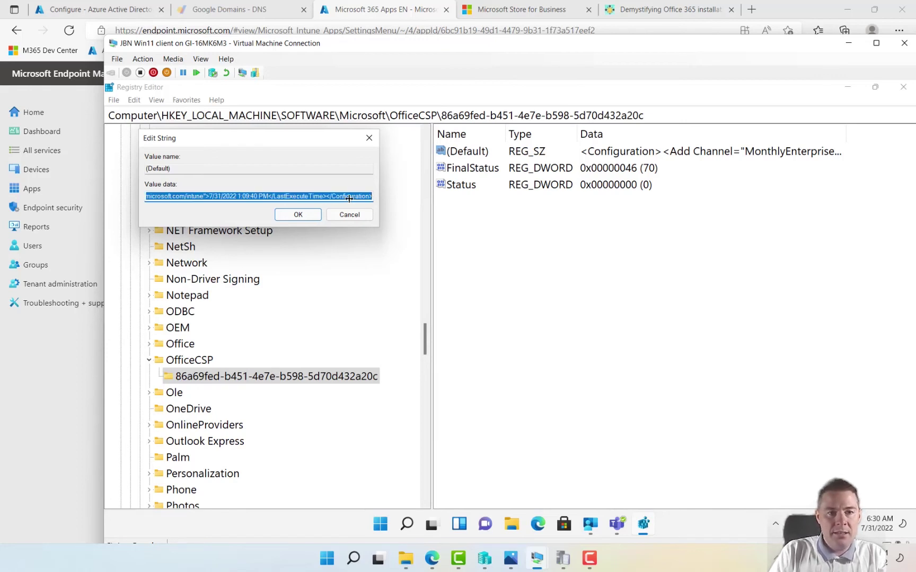
left_click(332, 559)
type("noite")
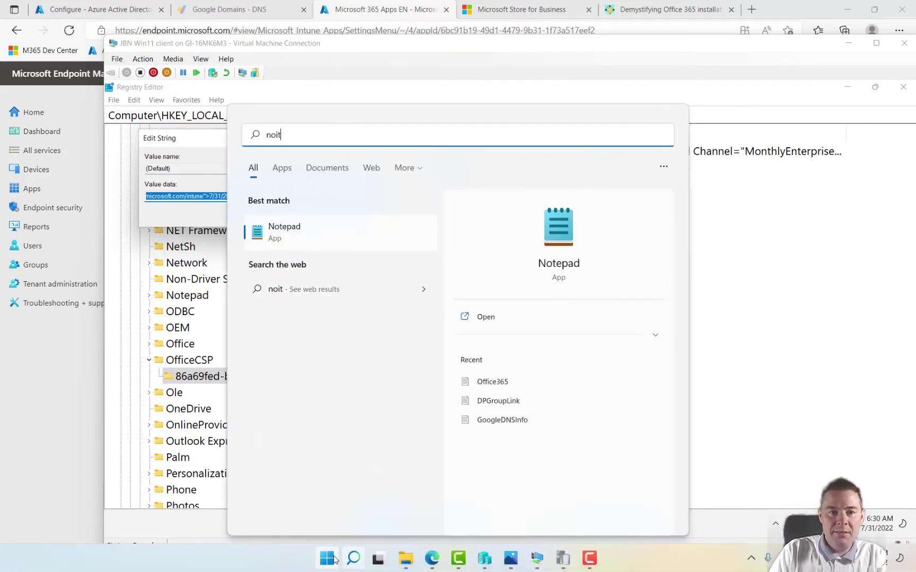
left_click(287, 231)
left_click(92, 210)
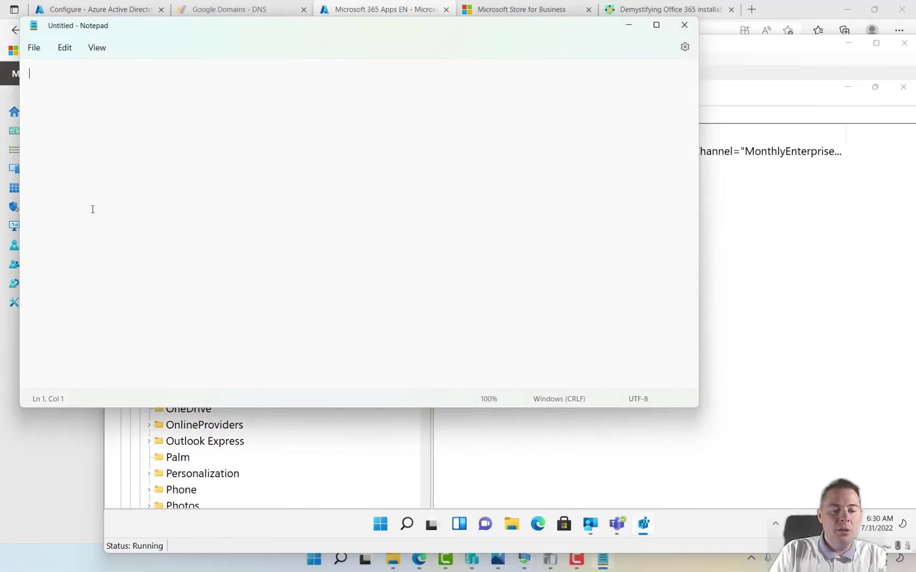
key("ctrl+v")
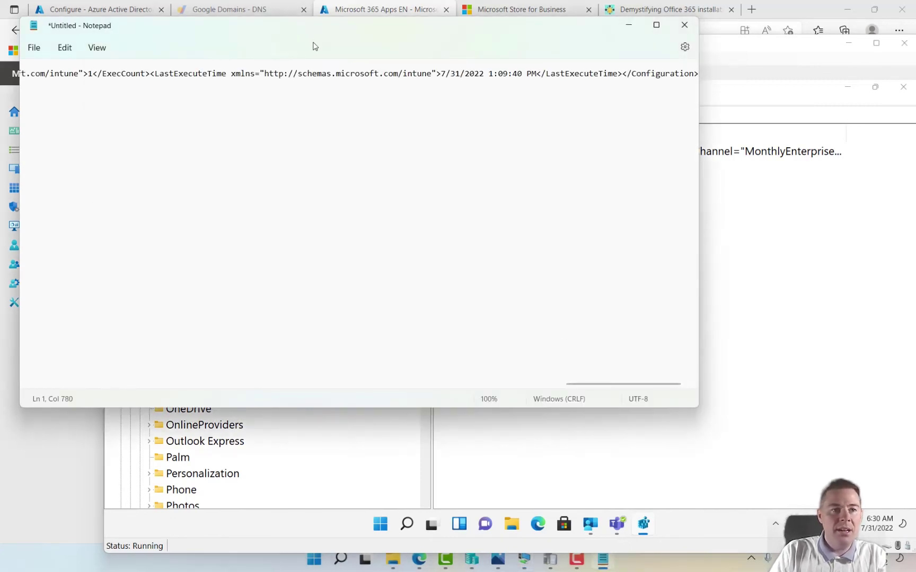
left_click(98, 48)
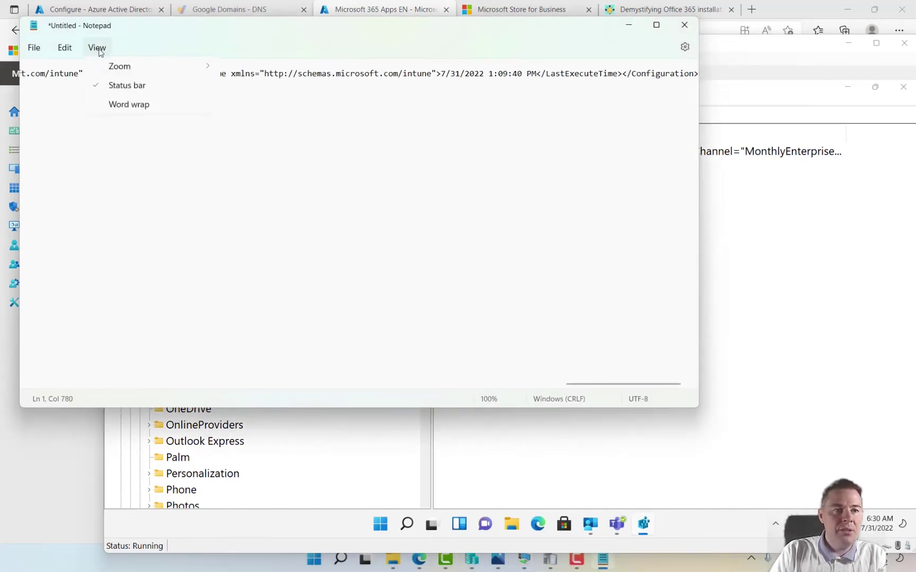
left_click(128, 106)
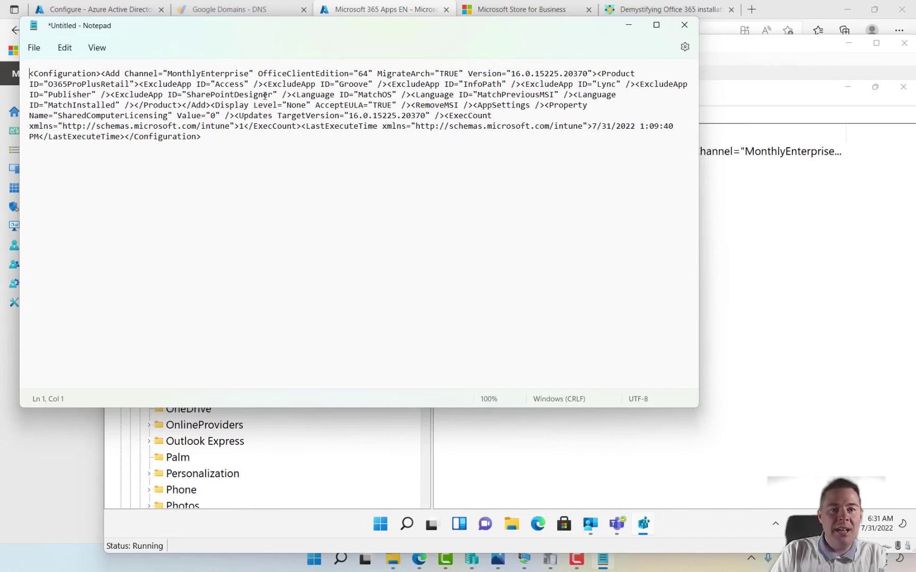
double_click(227, 84)
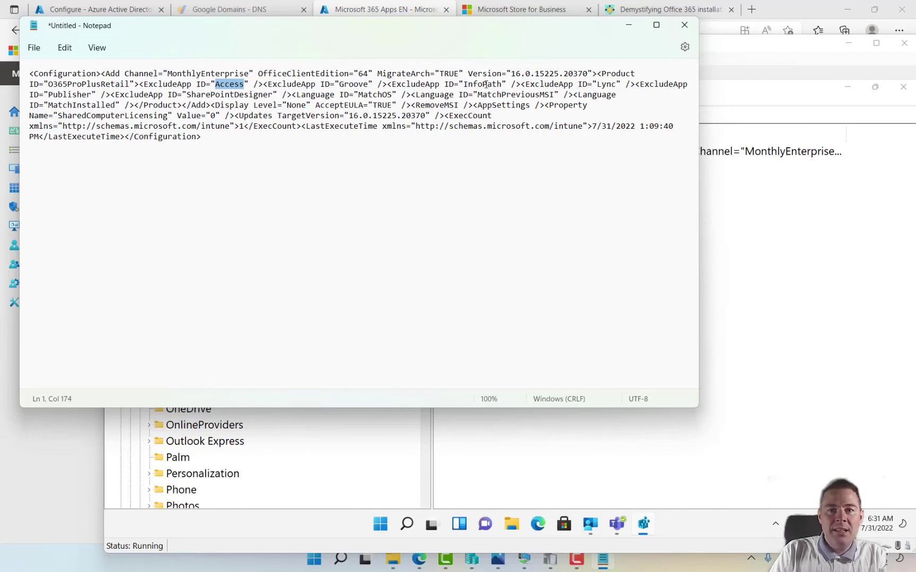
left_click_drag(510, 75, 585, 76)
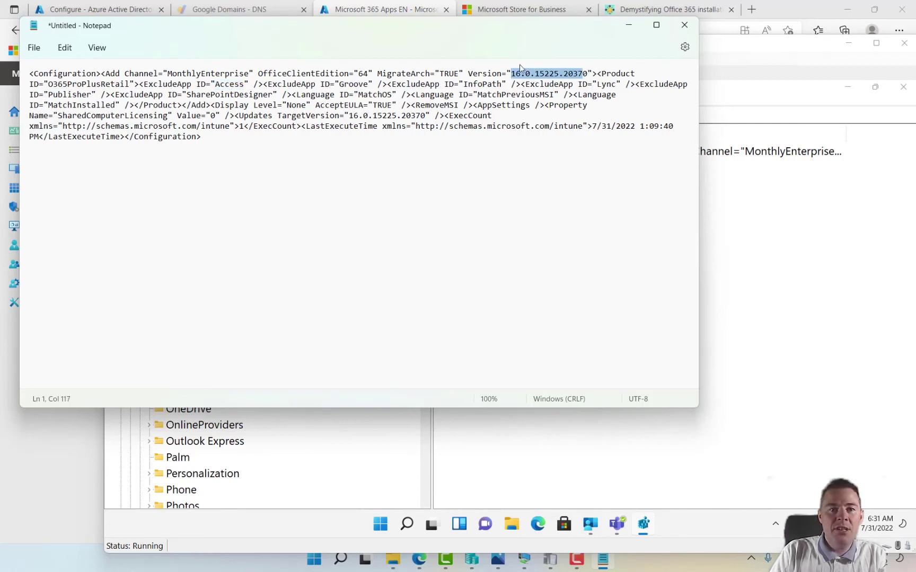
left_click_drag(358, 74, 370, 75)
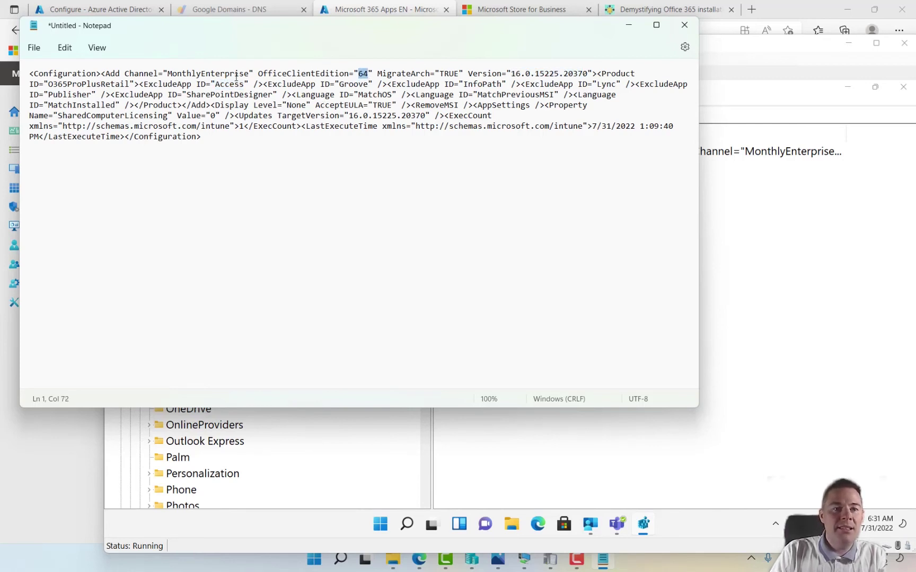
left_click_drag(248, 73, 193, 73)
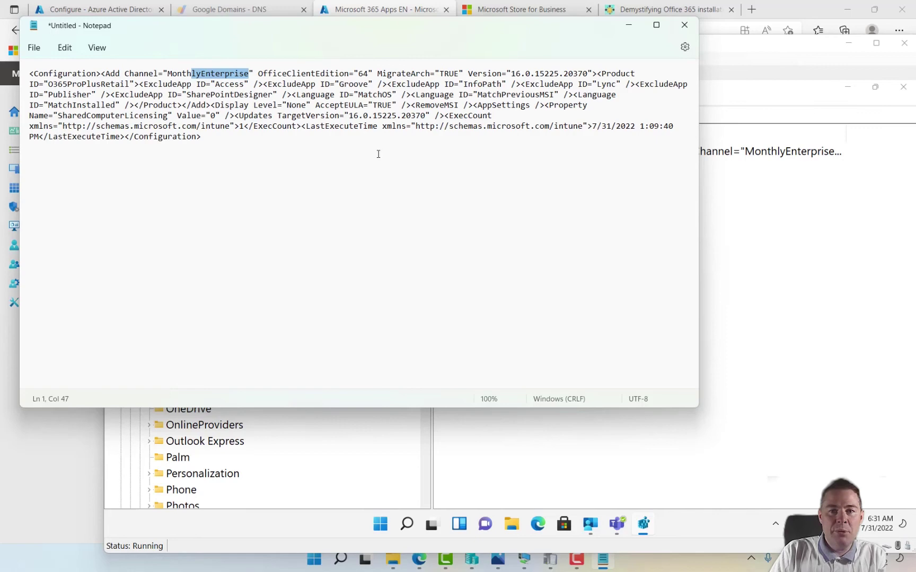
left_click(684, 29)
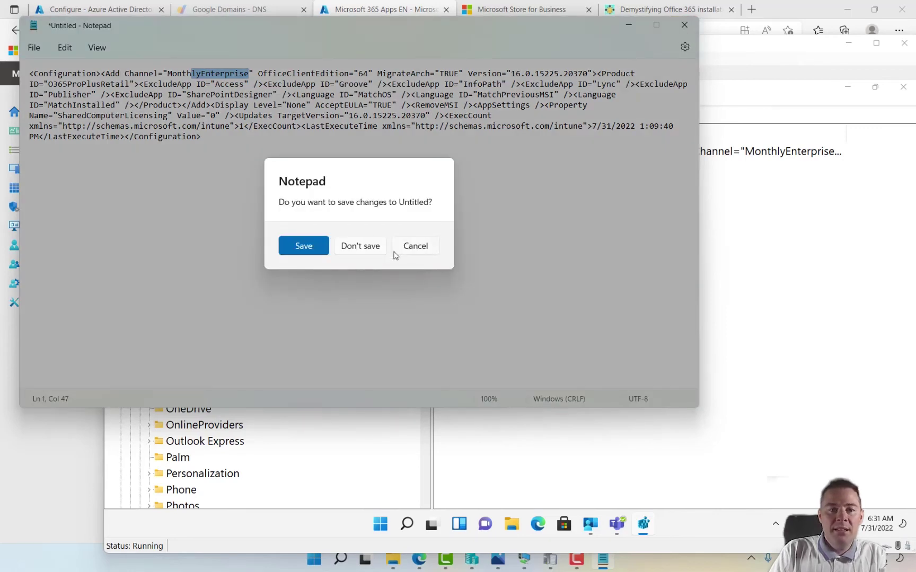
left_click(368, 247)
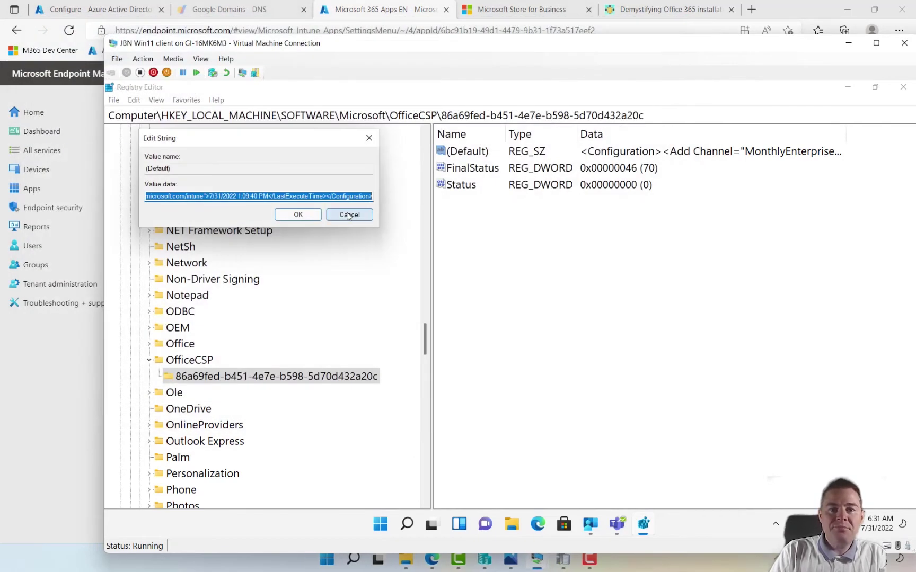
Step: Select the fwlink download URL (LinkID=829801) in the OfficeCSP key's (Default) value
left_click(348, 215)
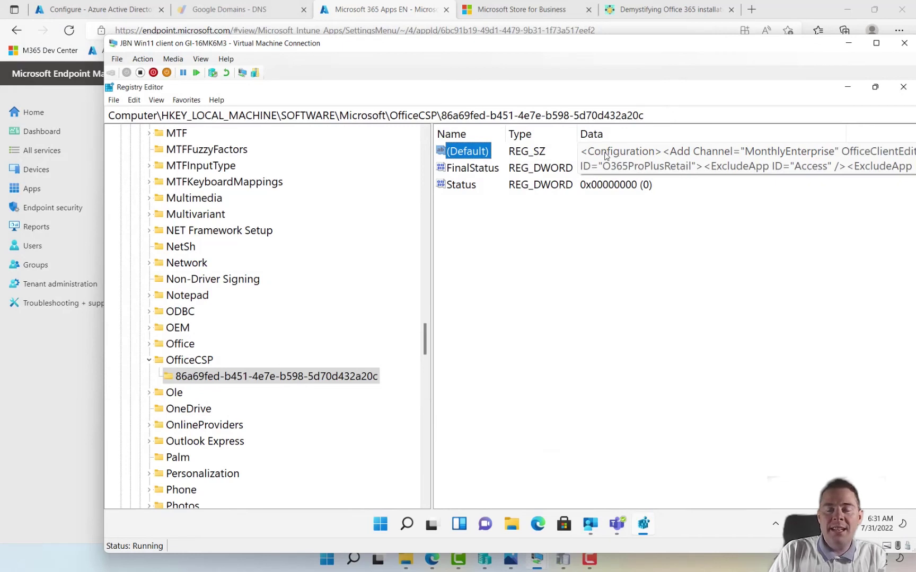
left_click(192, 360)
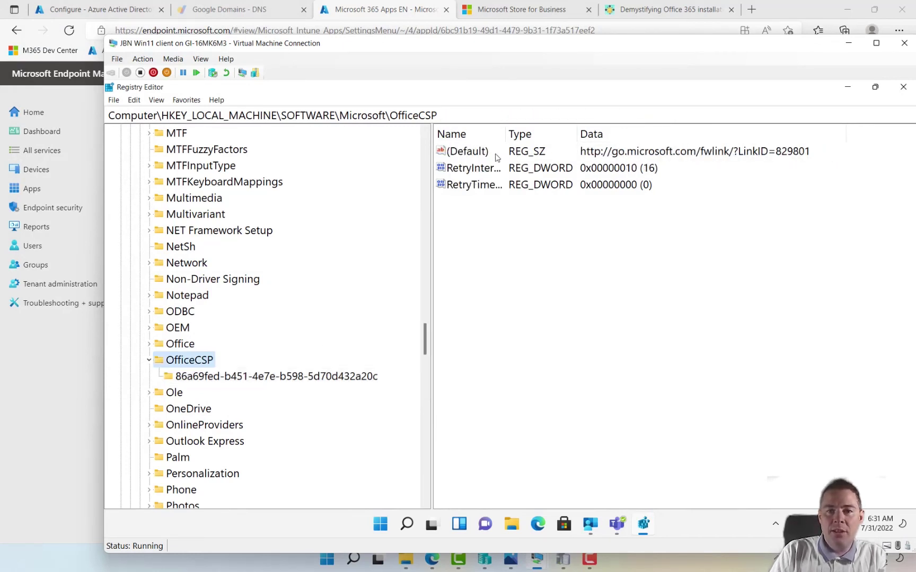
double_click(468, 152)
left_click(291, 200)
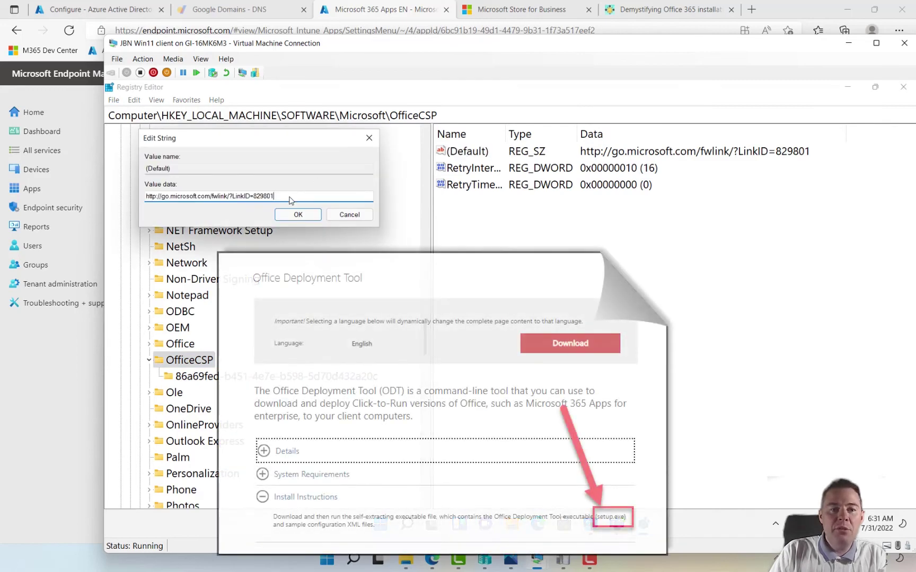
left_click_drag(303, 200, 123, 196)
key("ctrl+c")
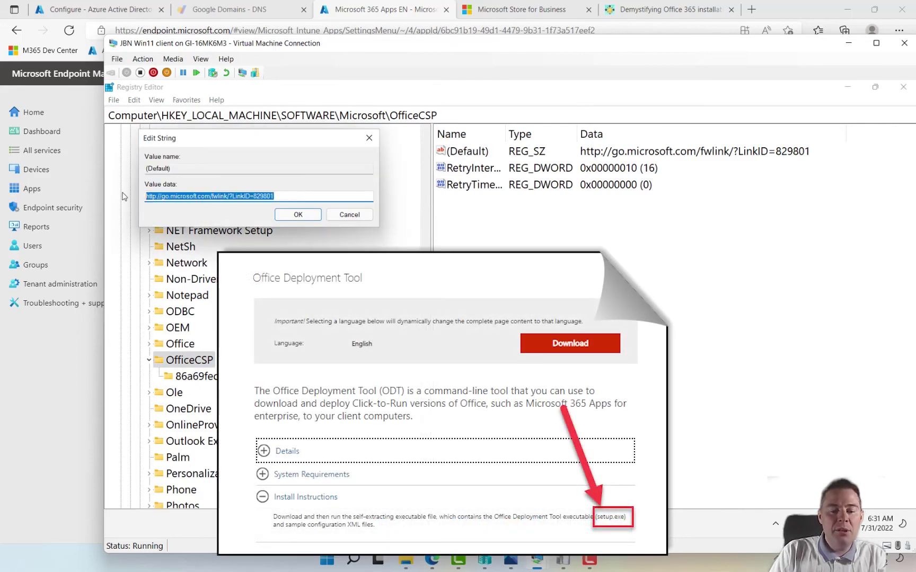
left_click(334, 215)
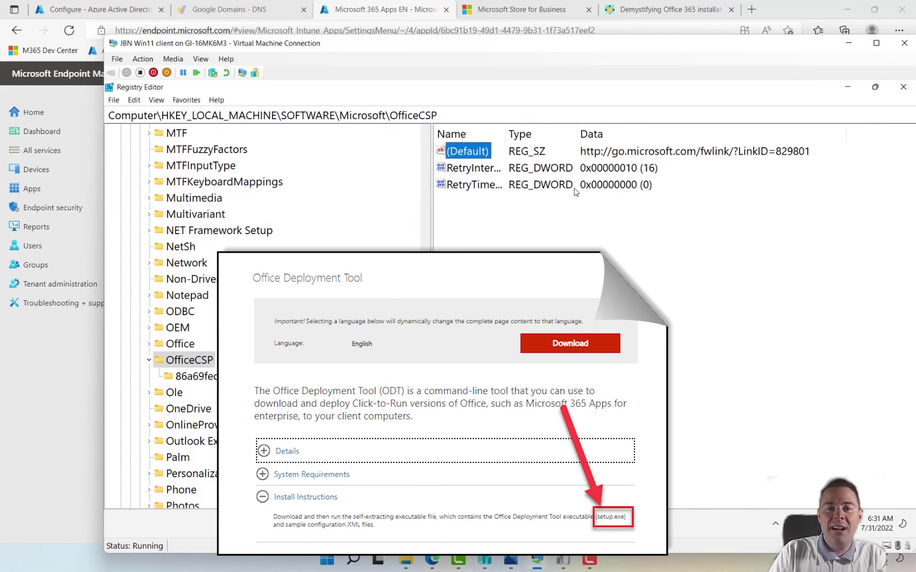
Step: Restore down the Edge window, move it up-left, and open a new blank tab
left_click(433, 561)
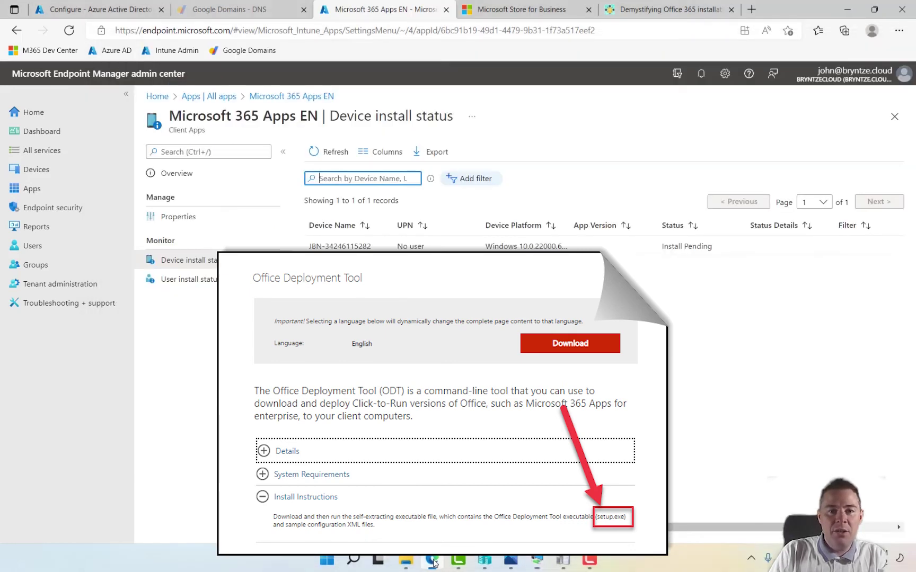
left_click(874, 9)
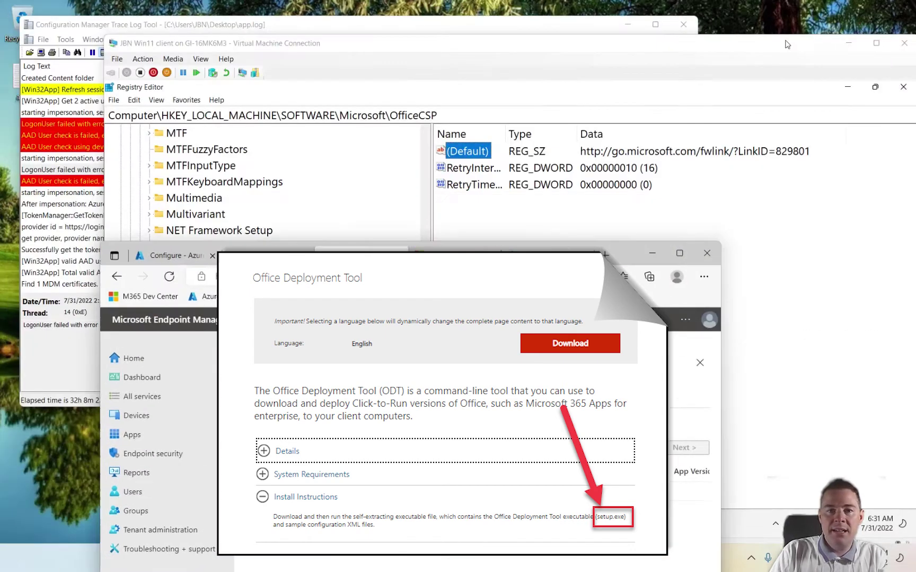
left_click_drag(576, 307, 474, 116)
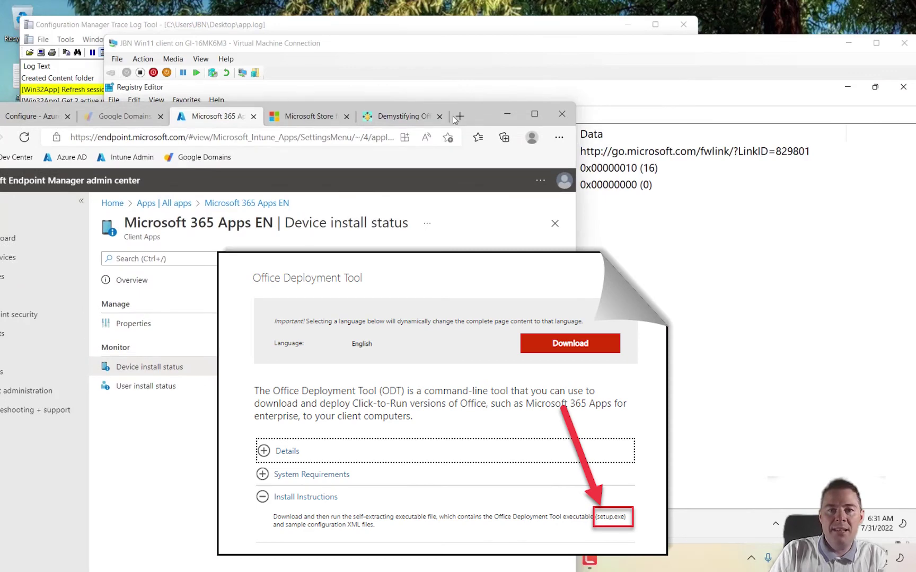
left_click(461, 117)
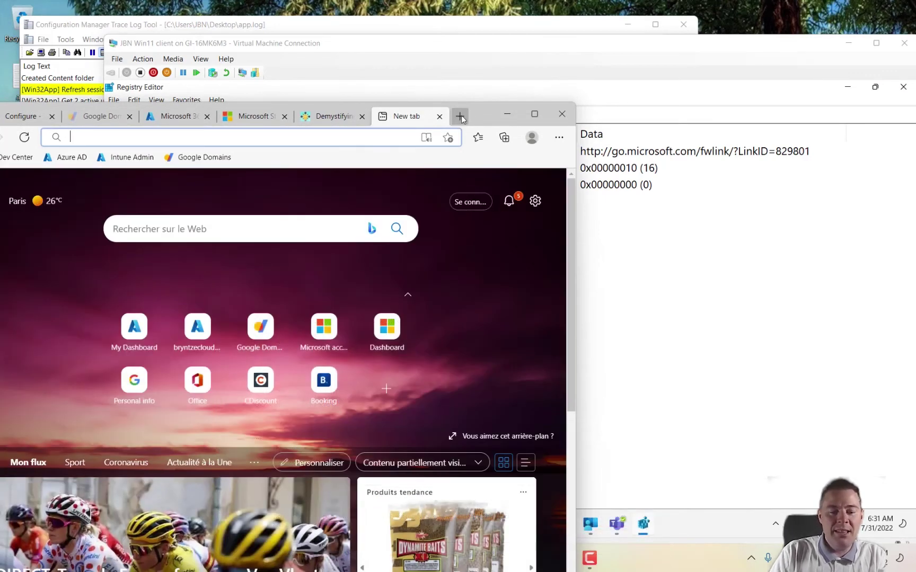
Step: Download setup (1).exe from the pasted OfficeCSP fwlink in Edge, then minimize Edge
key("ctrl+v")
key("Return")
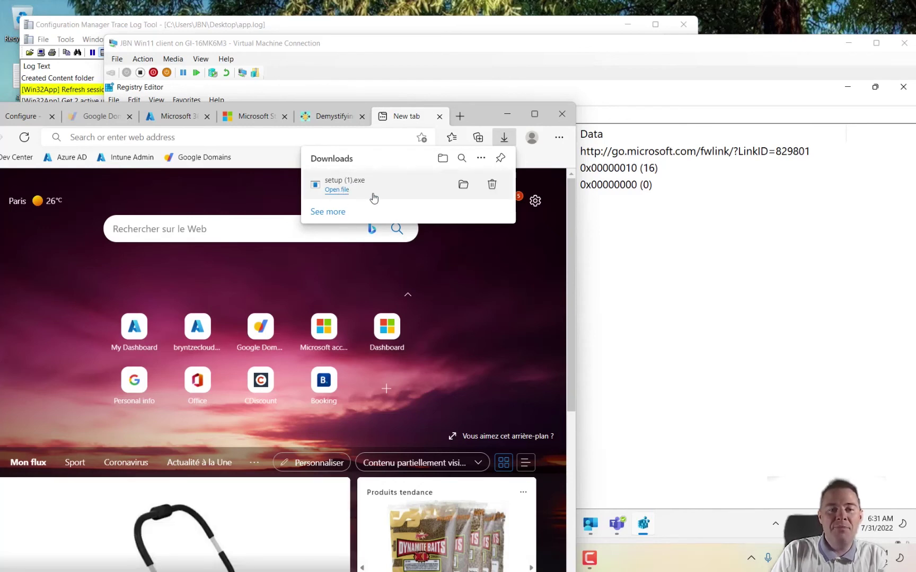
left_click(507, 116)
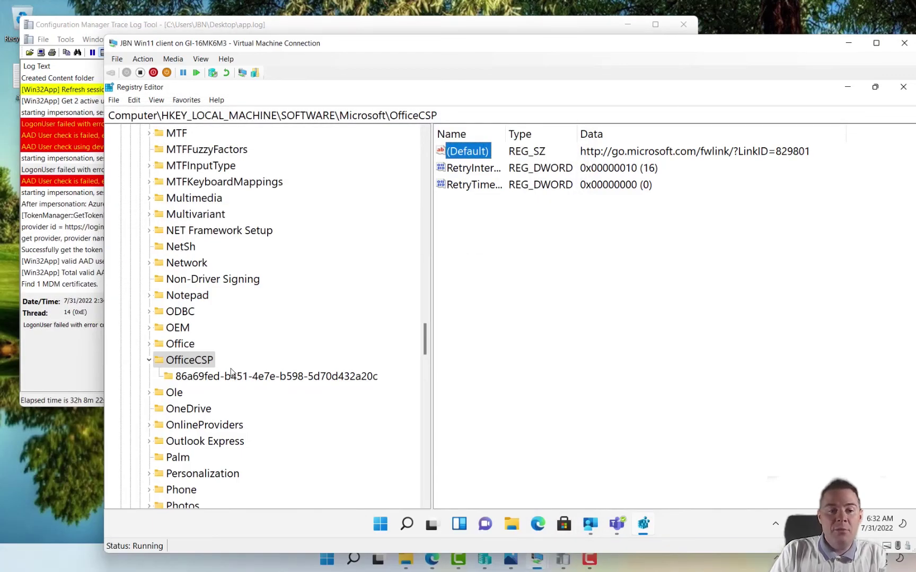
Step: Confirm the deployment subkey's FinalStatus reads 0x46 (70) without changes, then search Start for 'word'
left_click(227, 376)
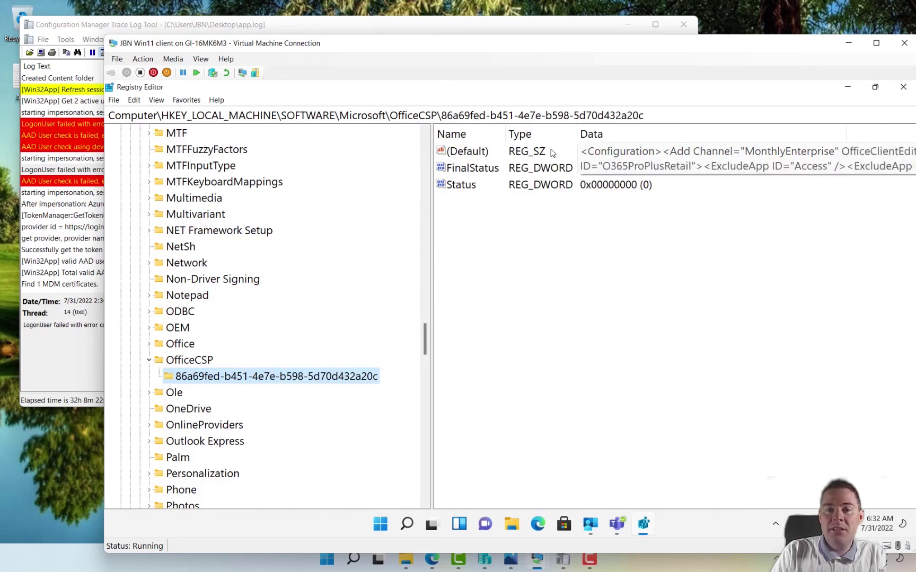
left_click(470, 152)
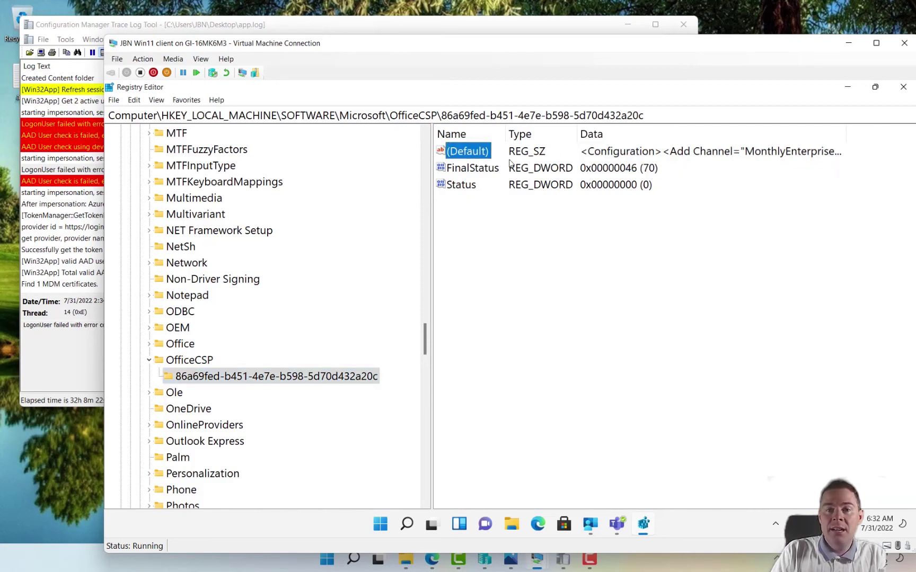
left_click(477, 168)
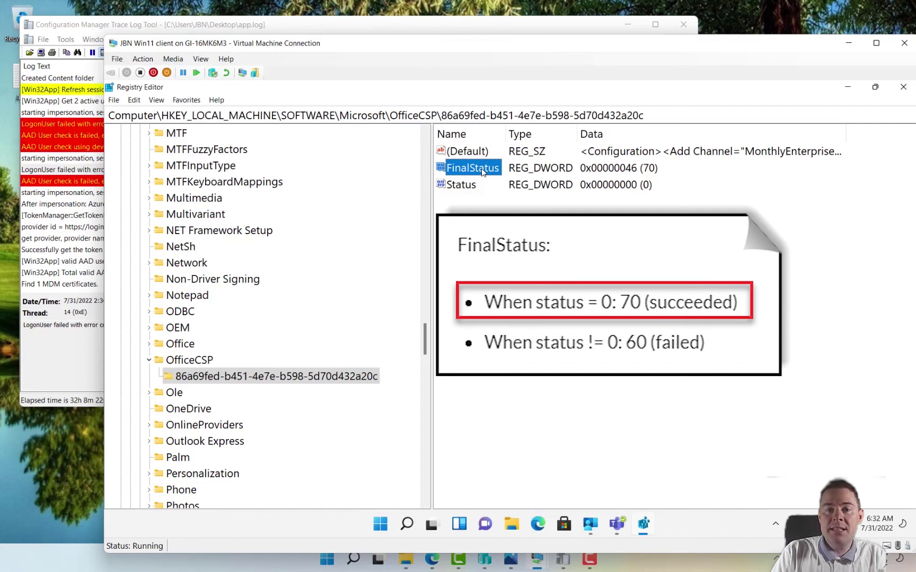
double_click(473, 169)
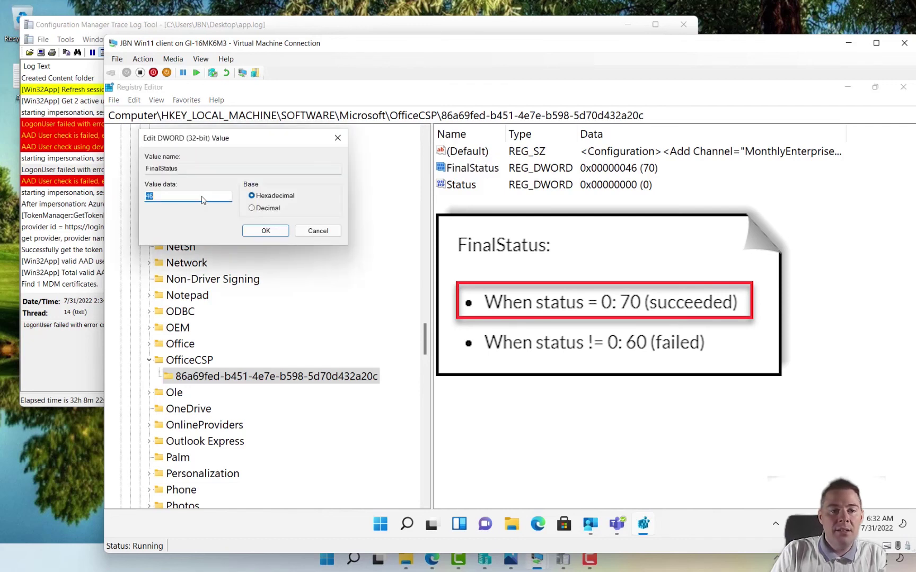
left_click(320, 231)
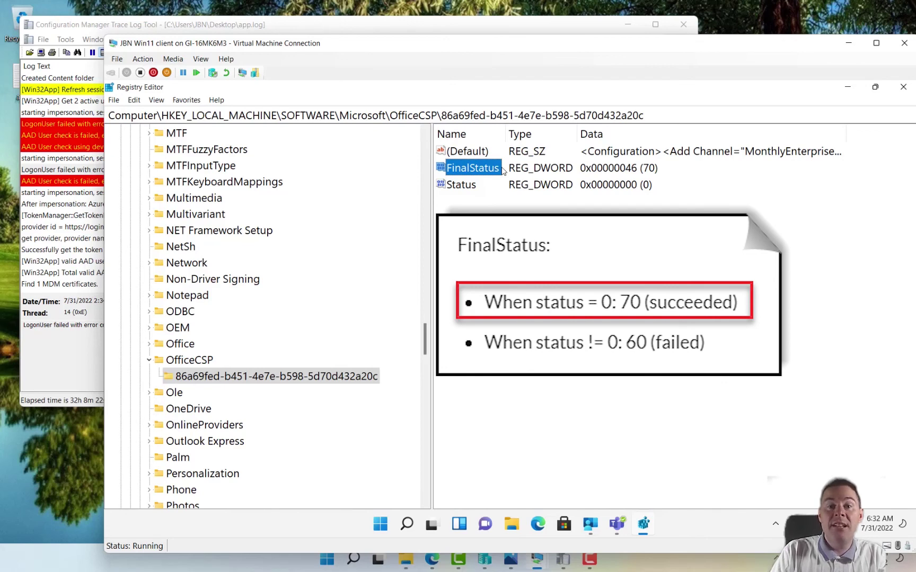
left_click(383, 525)
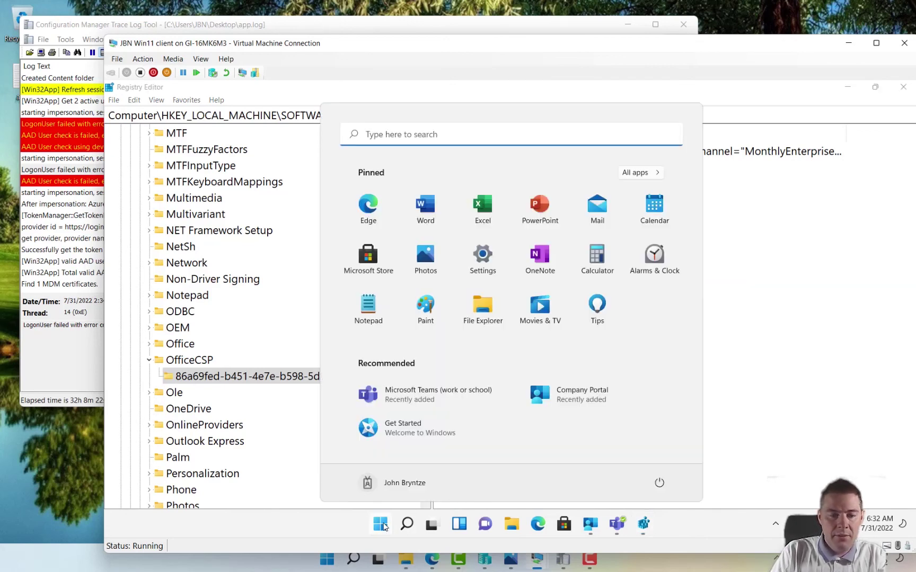
type("word")
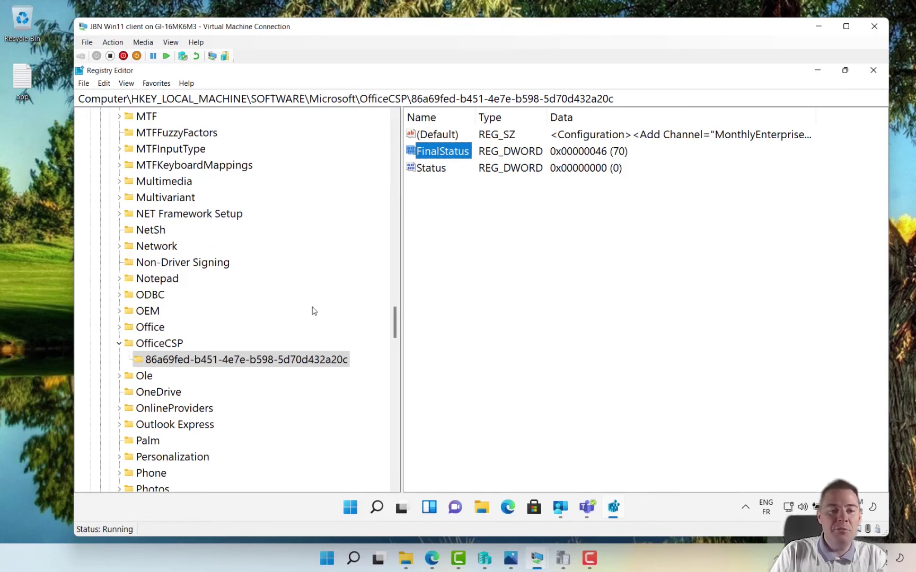
Step: Compare the OfficeCSP key's values with its deployment subkey's status values, then bring Edge back up
left_click(161, 345)
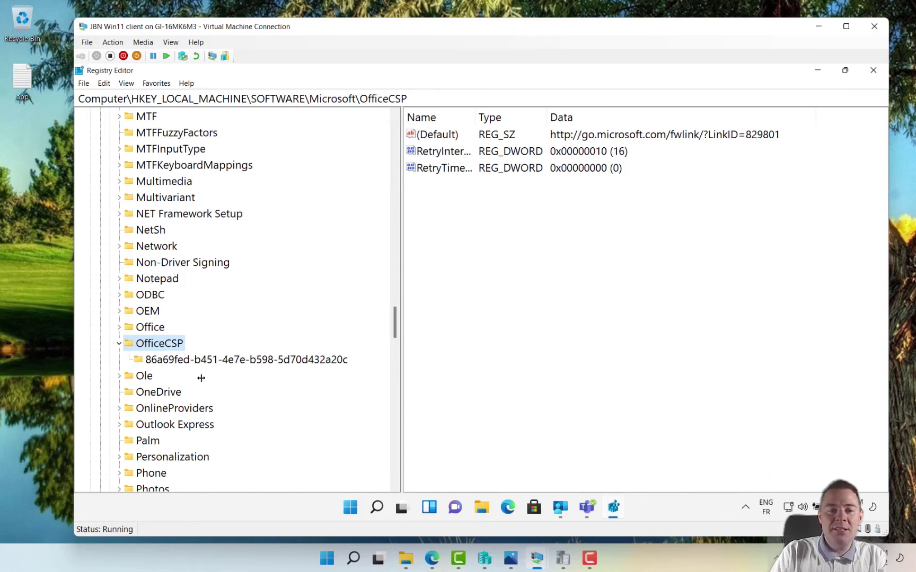
left_click(159, 360)
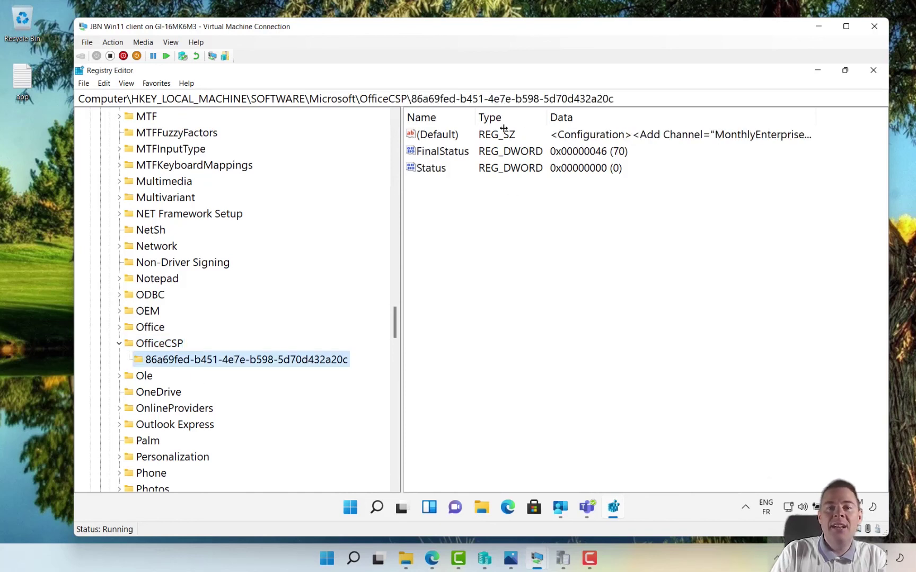
left_click(443, 133)
left_click(165, 344)
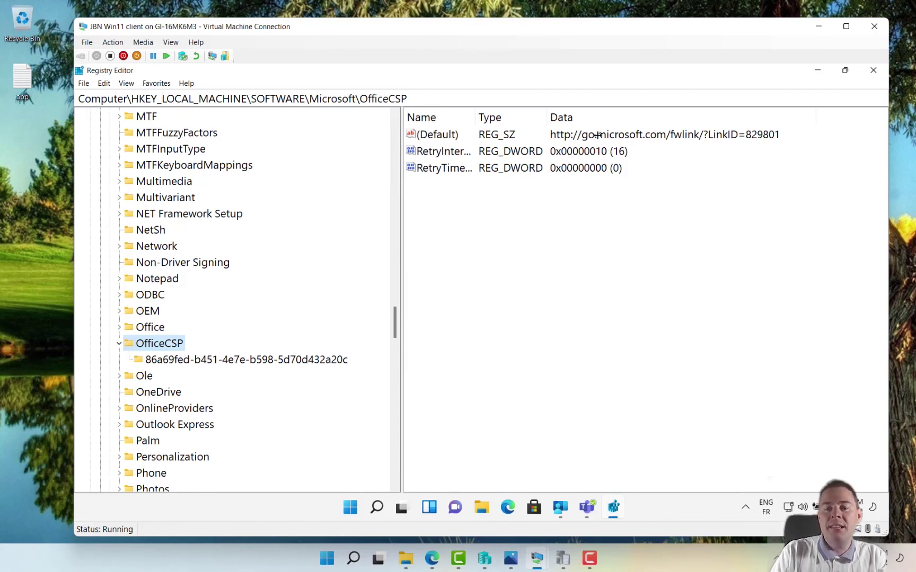
left_click(217, 358)
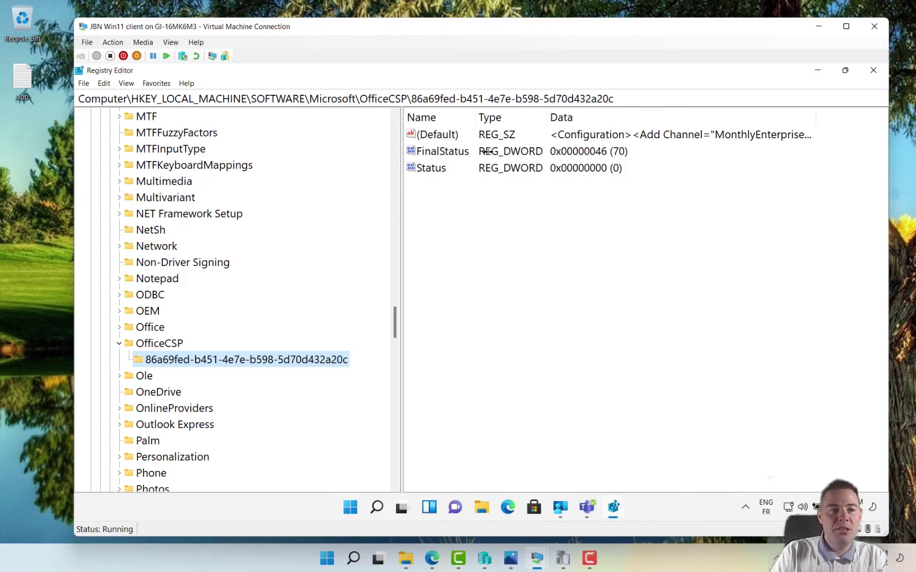
left_click(431, 560)
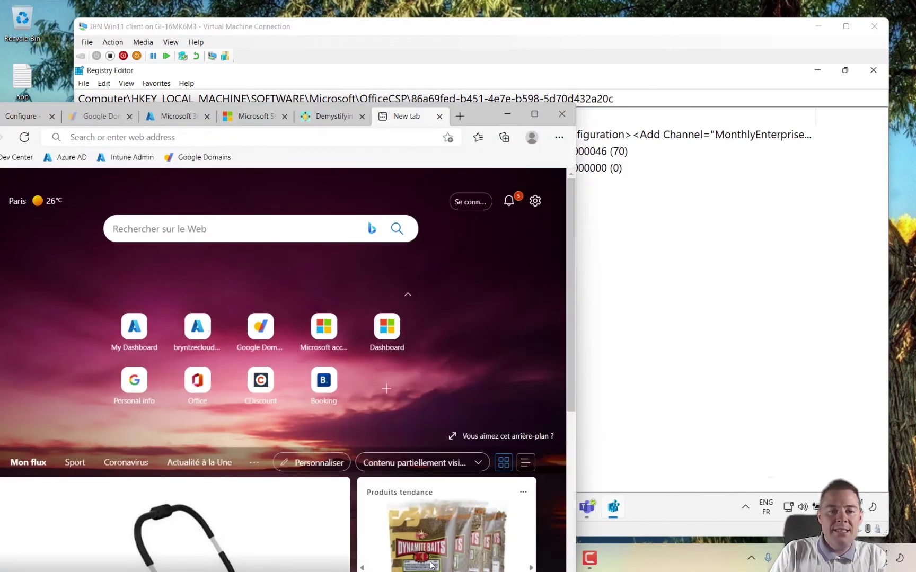
Step: Maximize Edge, refresh Microsoft 365 Apps EN device install status, then return to the VM's Registry Editor
left_click(535, 114)
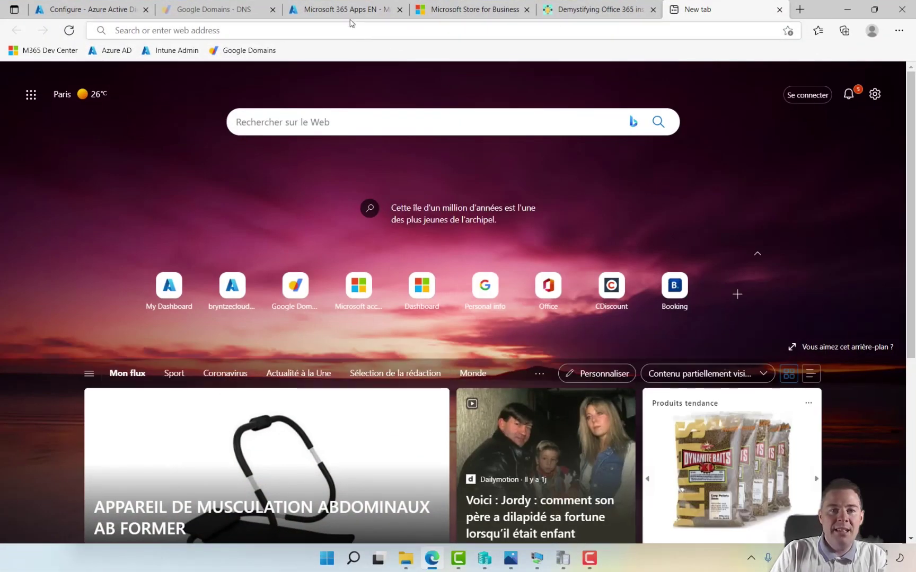
left_click(339, 11)
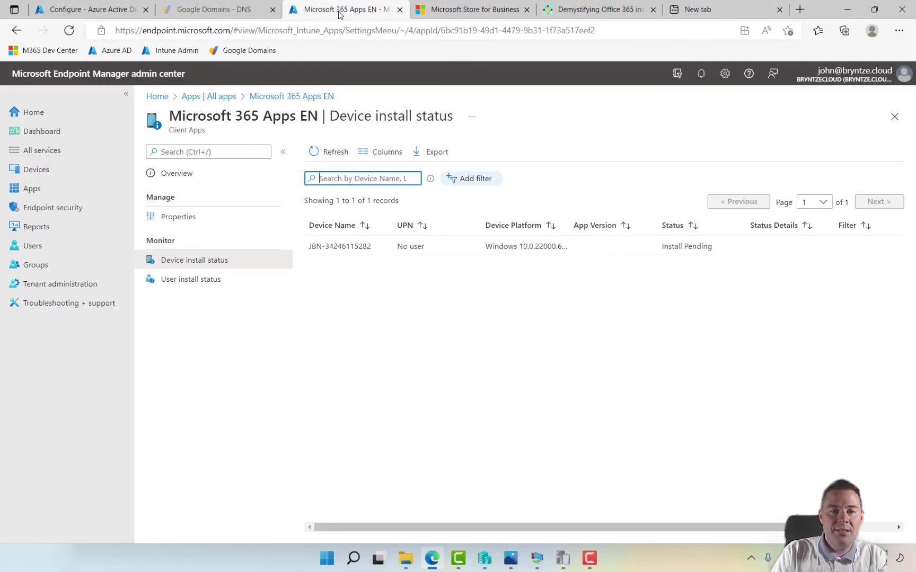
left_click(335, 152)
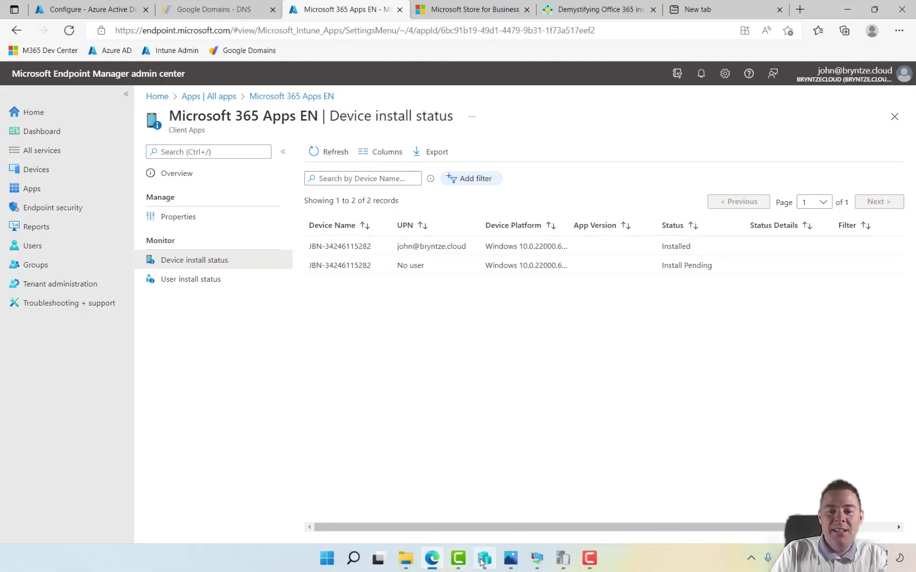
mouse_move(540, 558)
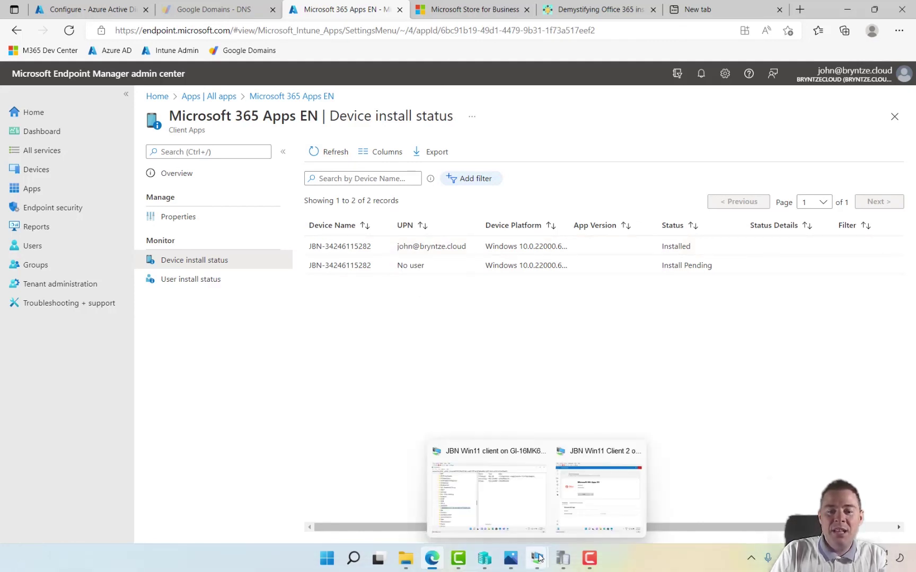
left_click(496, 486)
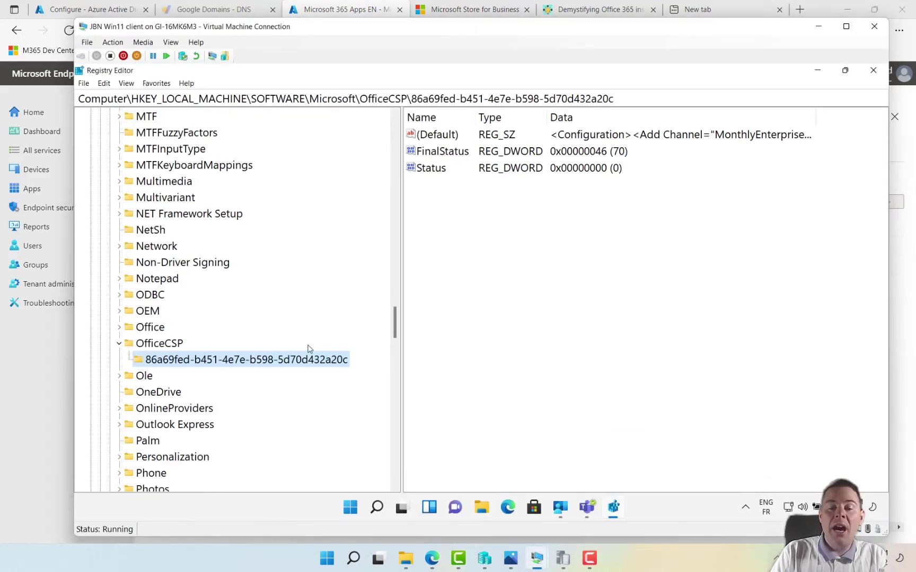